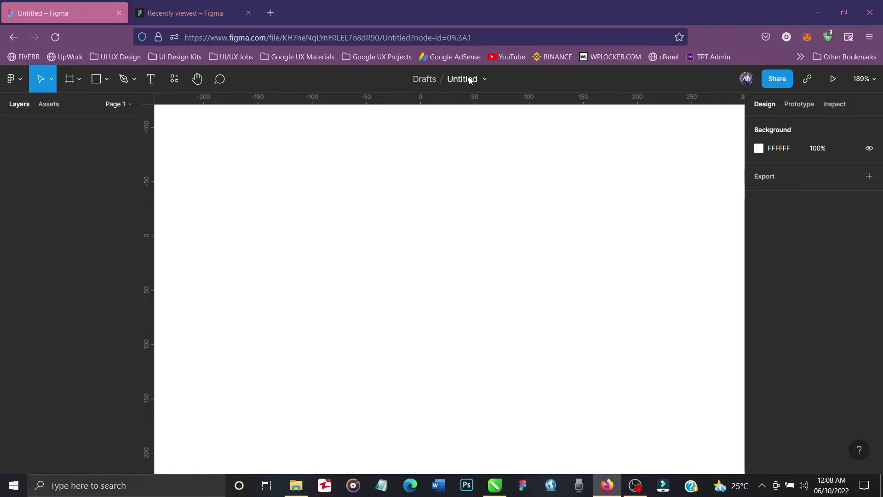
# Rename the Figma file to 'Tutorials'
pyautogui.click(469, 80)
pyautogui.write('U')
pyautogui.write('Tutori')
pyautogui.write('als')
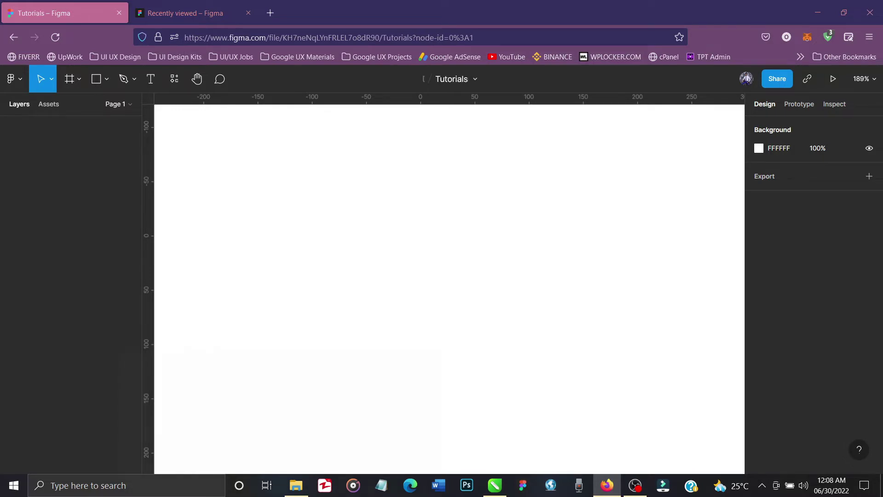
pyautogui.press('Return')
# Show the installed plugins list from the canvas context menu
pyautogui.rightClick(414, 286)
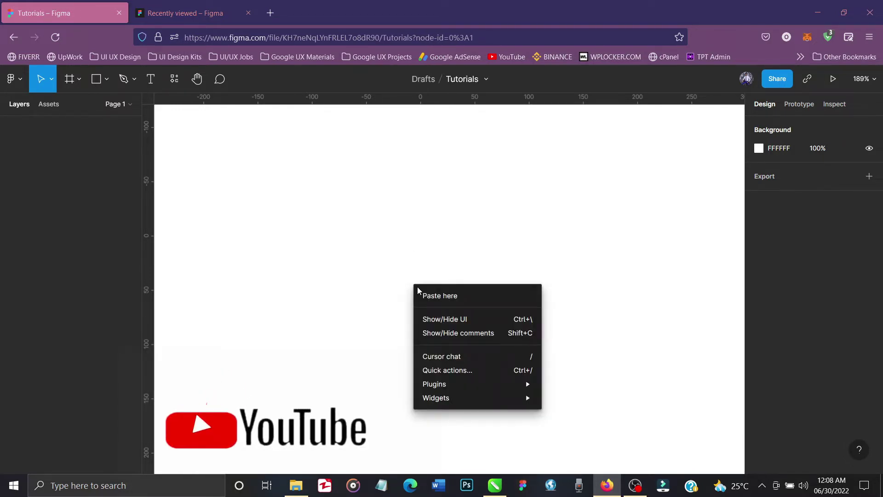
pyautogui.moveTo(456, 386)
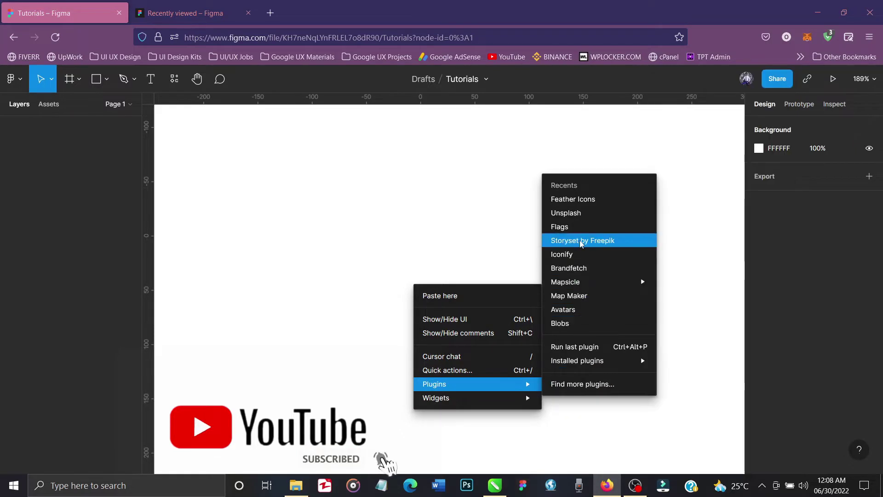
pyautogui.moveTo(603, 360)
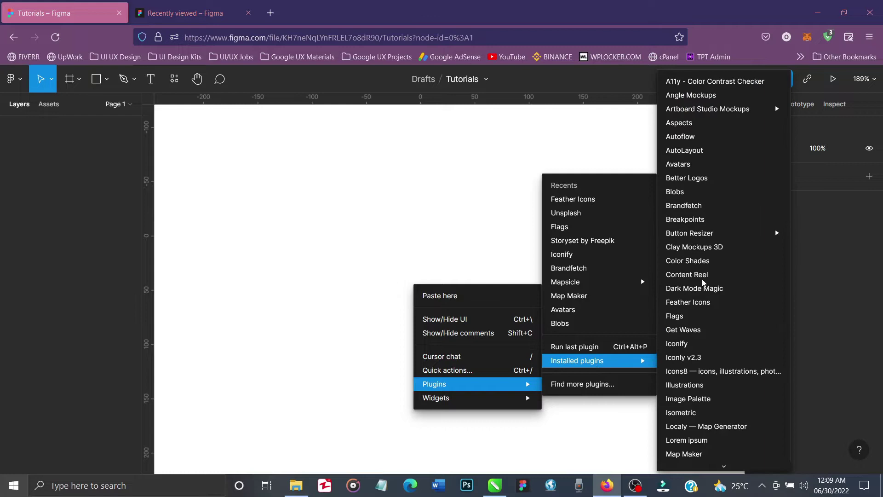
# Use Feather Icons to place the lock, eye and eye-off icons, then close the plugin
pyautogui.click(697, 302)
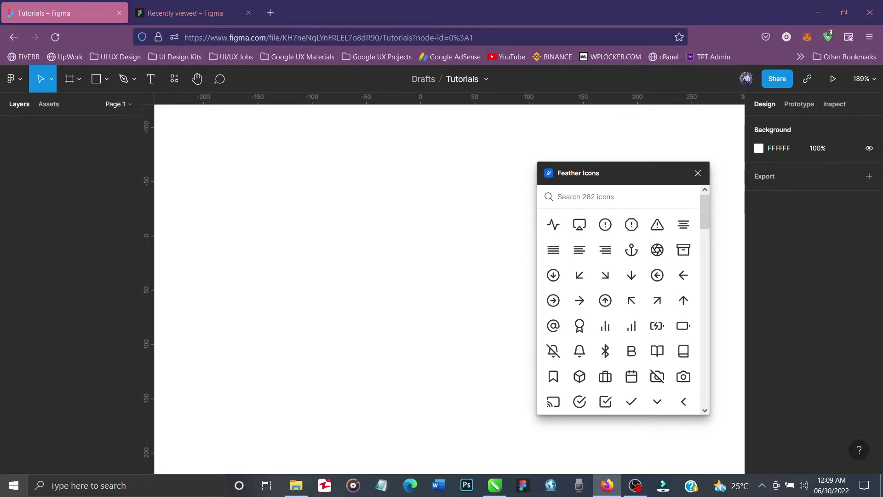
pyautogui.write('lock')
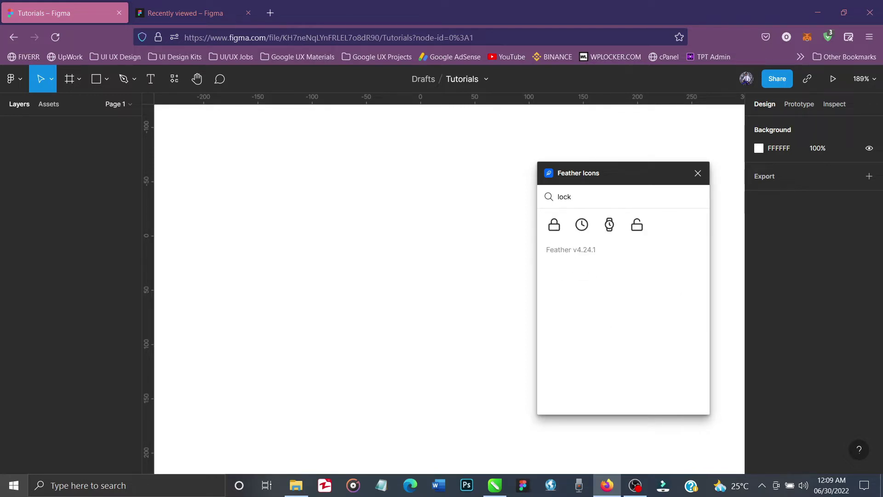
pyautogui.click(556, 236)
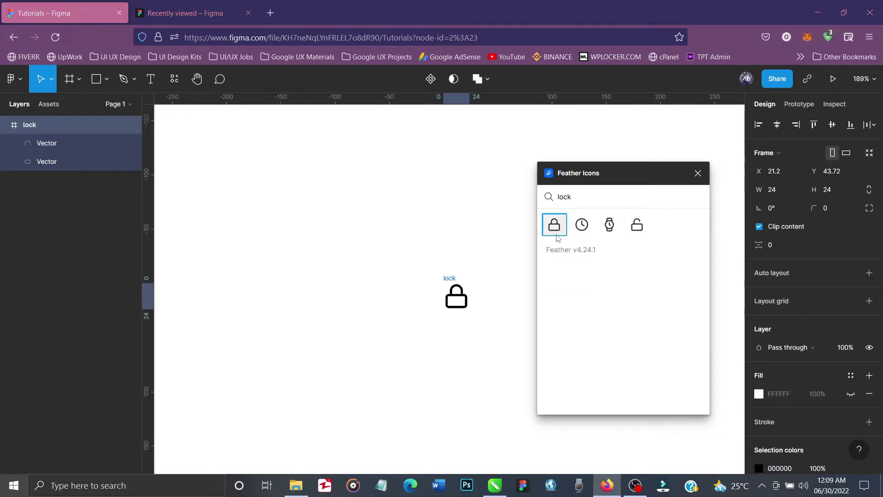
pyautogui.doubleClick(585, 196)
pyautogui.write('eye')
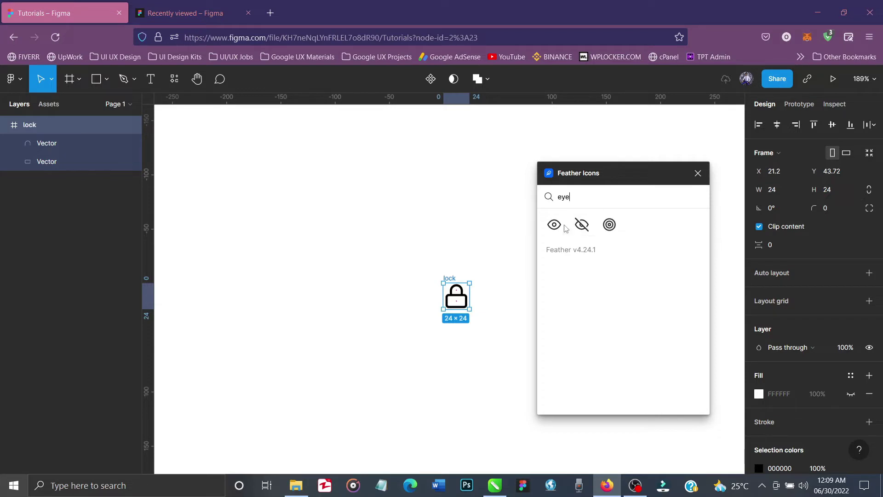
pyautogui.click(562, 228)
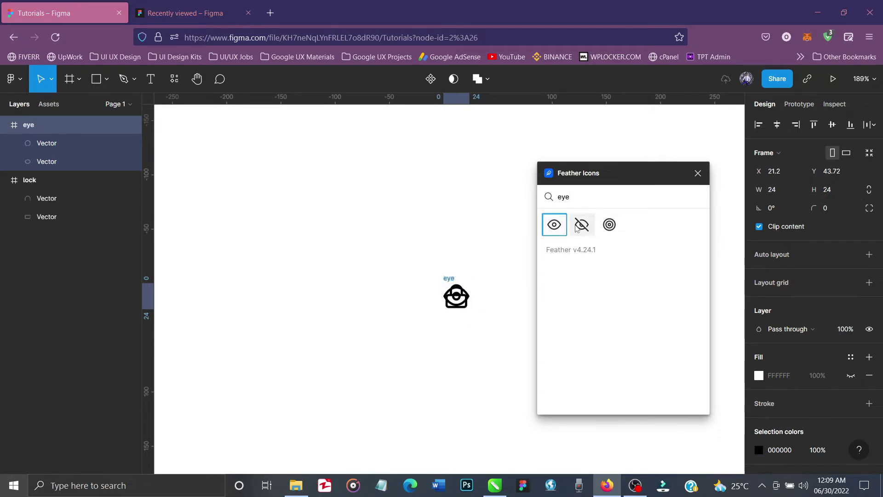
pyautogui.click(582, 229)
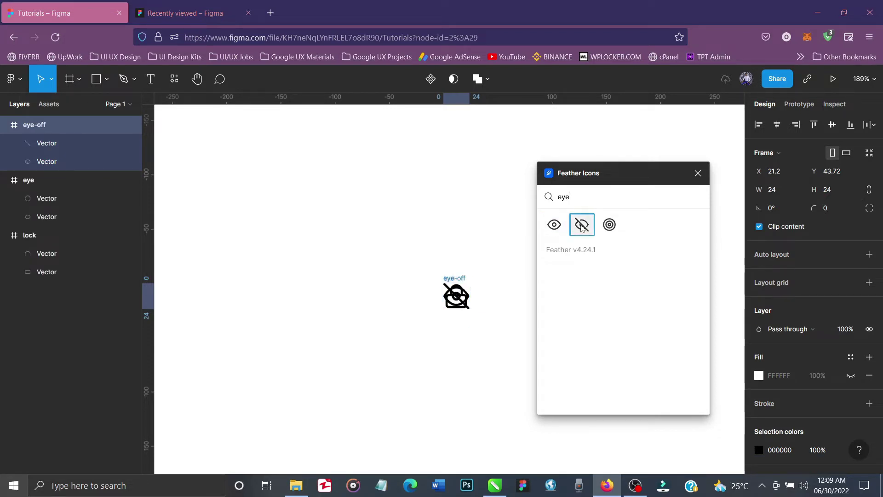
pyautogui.click(698, 173)
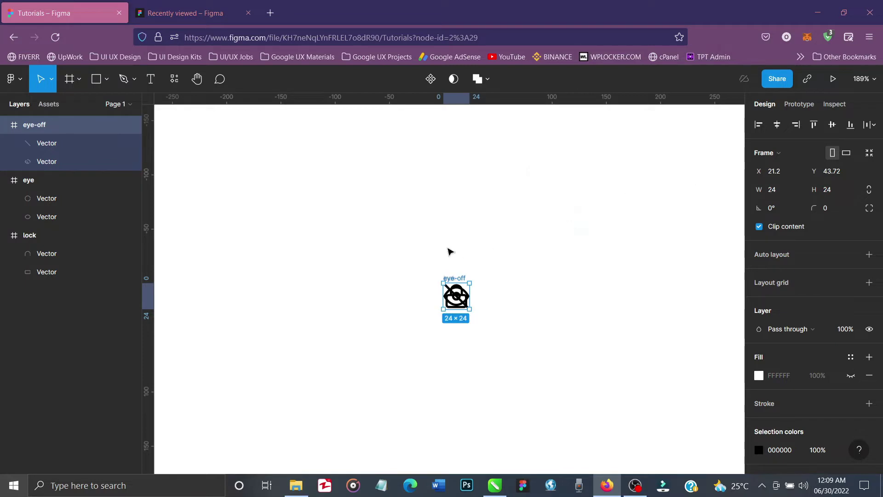
# Spread the icons out, with eye-off left of the lock and eye to its right
pyautogui.hotkey('shift', 'Left')
pyautogui.hotkey('shift', 'Left')
pyautogui.hotkey('shift', 'Left')
pyautogui.hotkey('shift', 'Left')
pyautogui.hotkey('shift', 'Left')
pyautogui.hotkey('shift', 'Left')
pyautogui.hotkey('shift', 'Left')
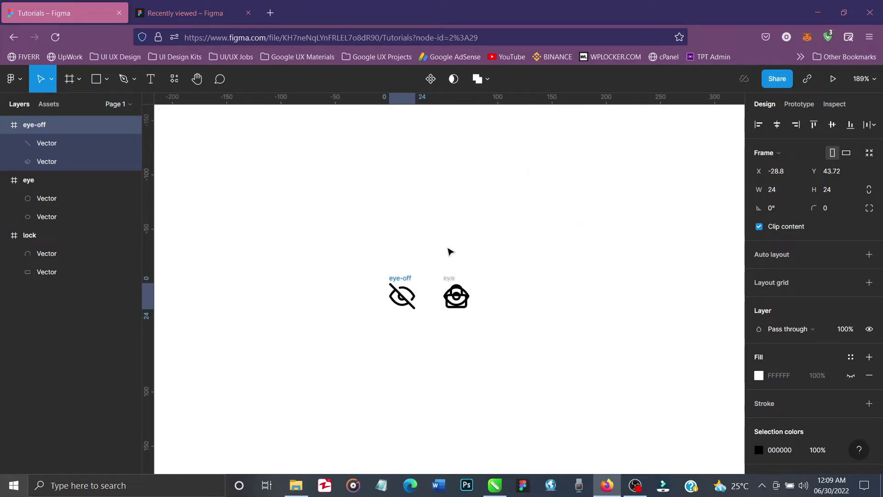
pyautogui.click(76, 182)
pyautogui.hotkey('shift', 'Right')
pyautogui.hotkey('shift', 'Right')
pyautogui.hotkey('shift', 'Right')
pyautogui.hotkey('shift', 'Right')
pyautogui.hotkey('shift', 'Right')
pyautogui.hotkey('shift', 'Right')
pyautogui.hotkey('shift', 'Right')
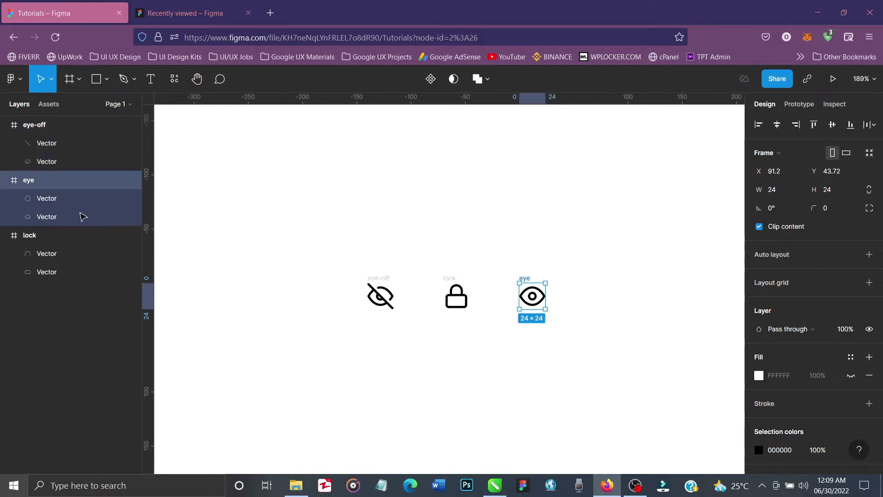
# Rename the eye icon's two vector layers 'line 1' and 'line 2'
pyautogui.click(67, 205)
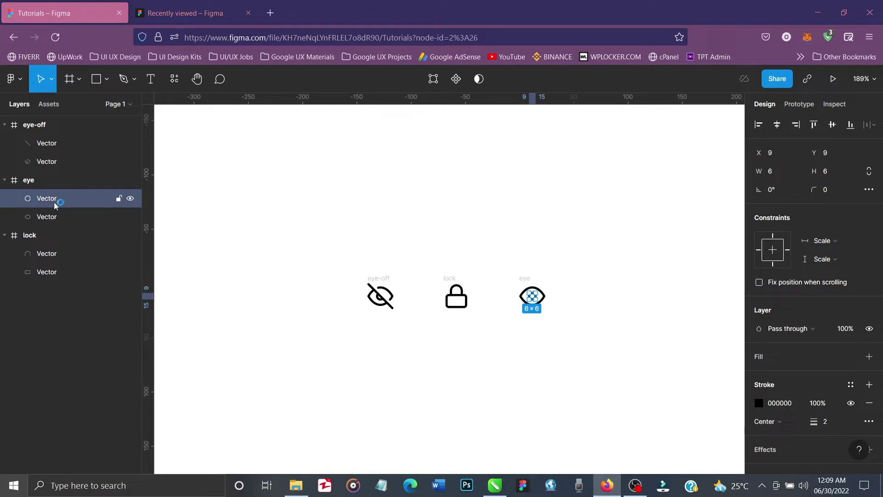
pyautogui.doubleClick(54, 205)
pyautogui.write('line 1')
pyautogui.press('Return')
pyautogui.click(61, 217)
pyautogui.doubleClick(61, 217)
pyautogui.write('l')
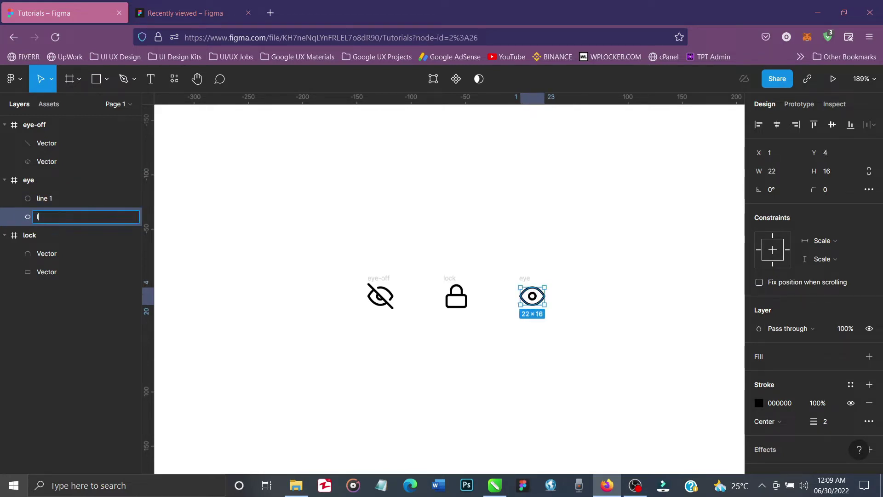
pyautogui.write('n')
pyautogui.press('BackSpace')
pyautogui.write('ine 2')
pyautogui.press('Return')
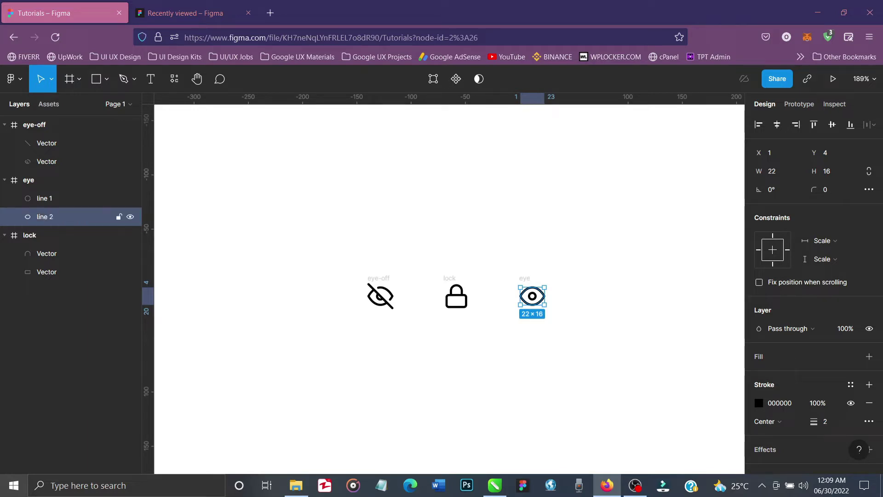
# Start renaming the lock's shackle layer, then abandon and undo that rename
pyautogui.click(43, 253)
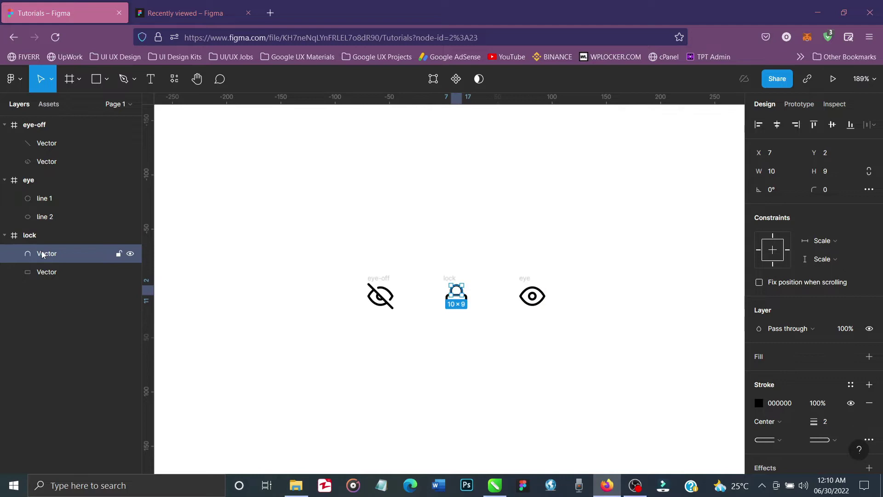
pyautogui.doubleClick(43, 253)
pyautogui.write('lin')
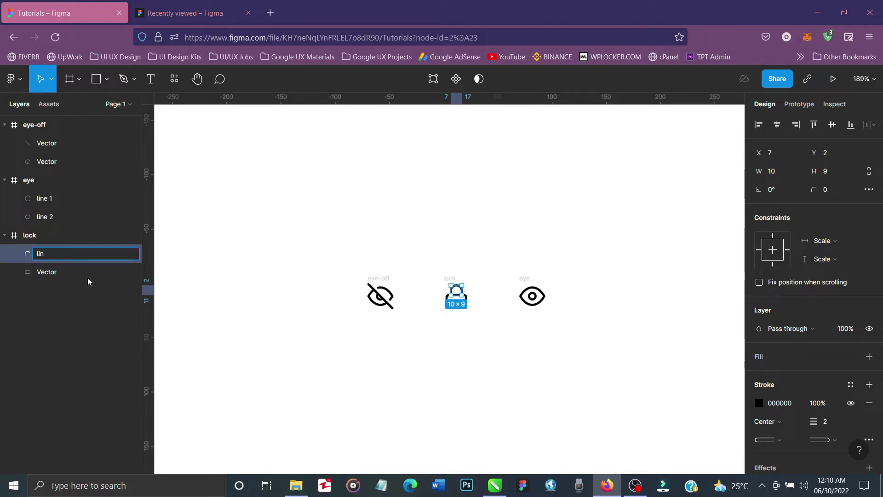
pyautogui.click(210, 335)
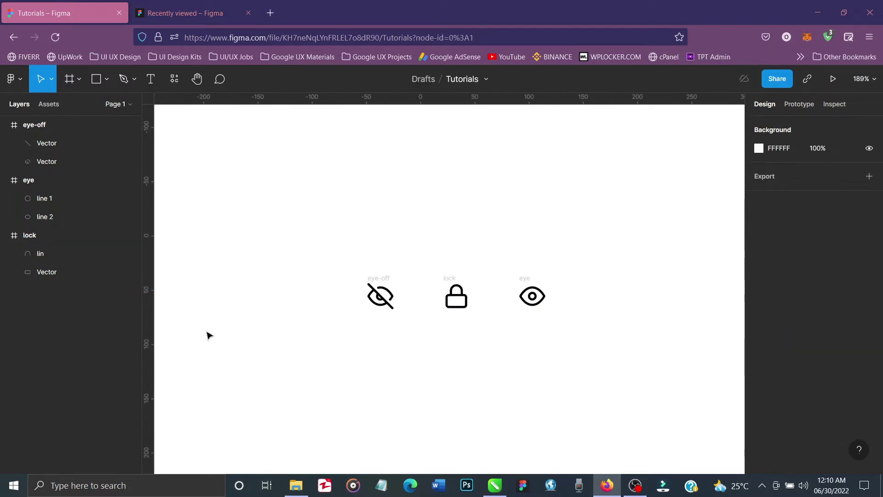
pyautogui.hotkey('ctrl', 'z')
pyautogui.hotkey('ctrl', 'z')
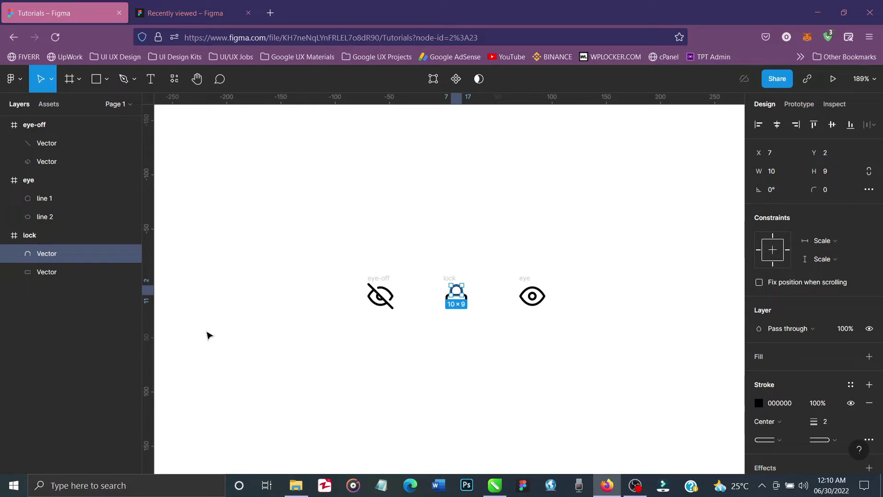
# Rename the eye-off icon's two vector layers 'line 1' and 'line 2'
pyautogui.doubleClick(61, 143)
pyautogui.write('lin')
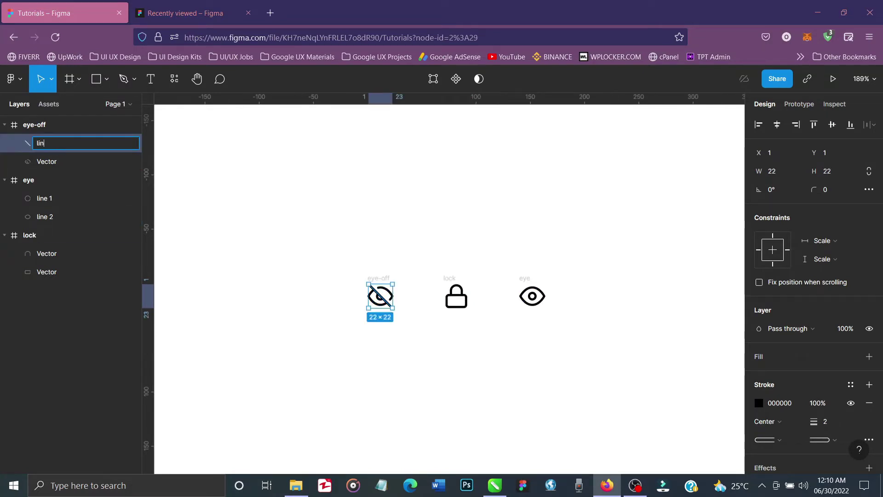
pyautogui.write('e 1')
pyautogui.press('Return')
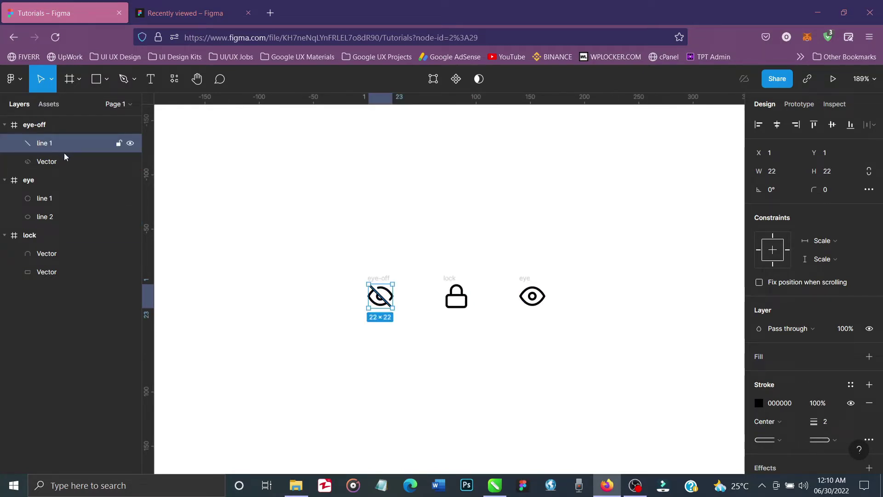
pyautogui.doubleClick(64, 161)
pyautogui.write('line ')
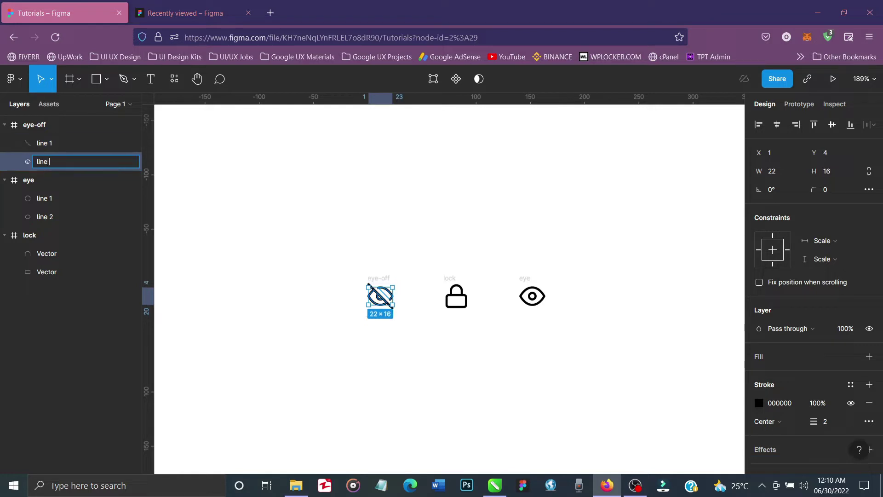
pyautogui.write('2')
pyautogui.press('Return')
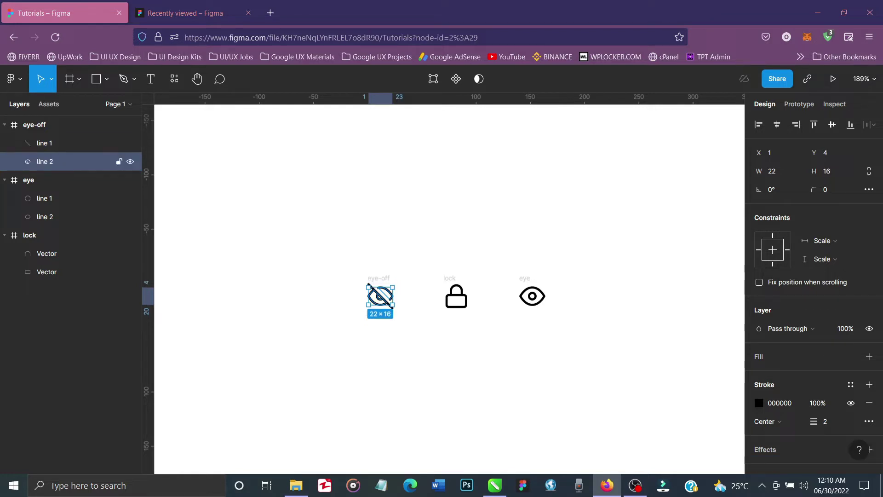
# Group the eye-off lines as 'eye off', move the group out, and delete its empty frame
pyautogui.click(51, 144)
pyautogui.keyDown('shift'); pyautogui.click(59, 162); pyautogui.keyUp('shift')
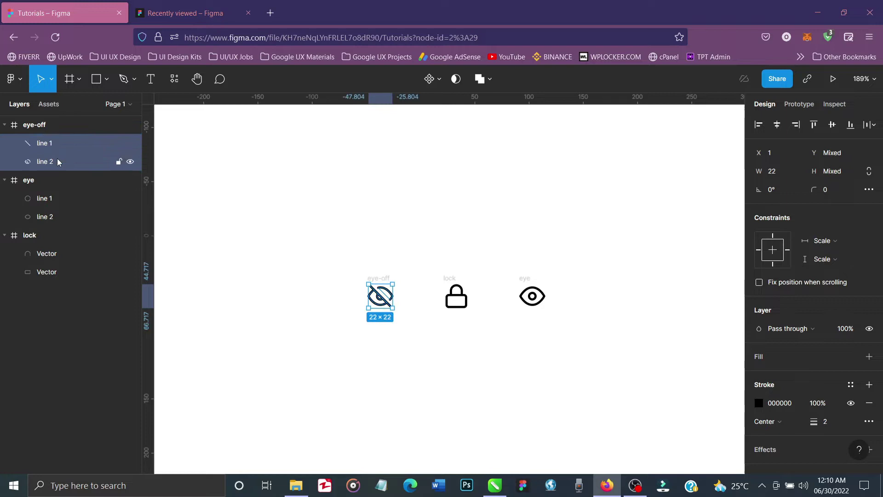
pyautogui.hotkey('ctrl', 'g')
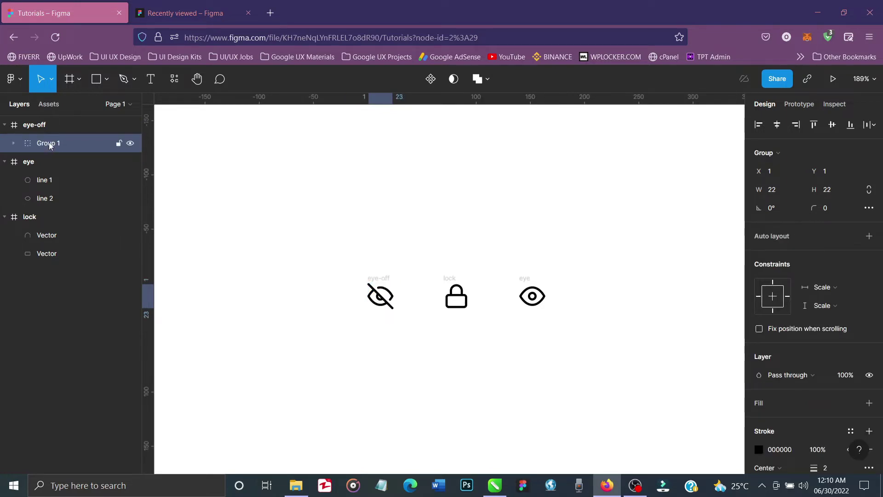
pyautogui.doubleClick(50, 144)
pyautogui.write('eye')
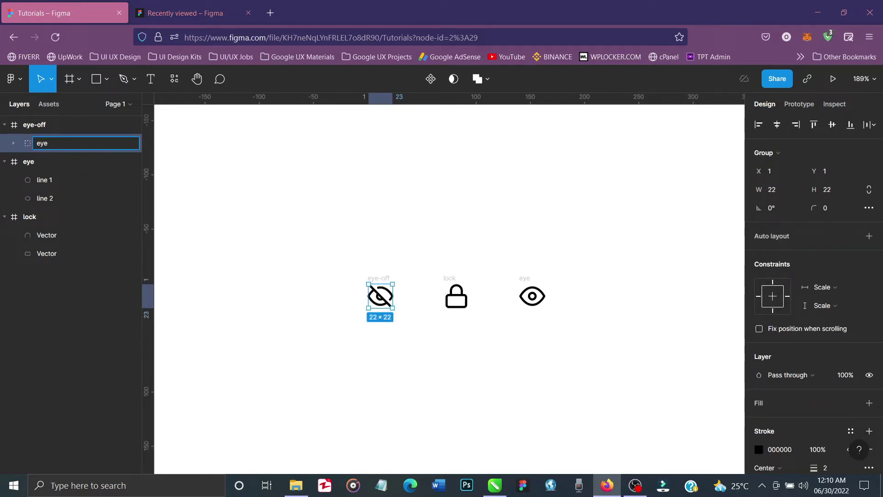
pyautogui.write(' off')
pyautogui.press('Return')
pyautogui.moveTo(38, 143); pyautogui.dragTo(37, 121)
pyautogui.click(42, 145)
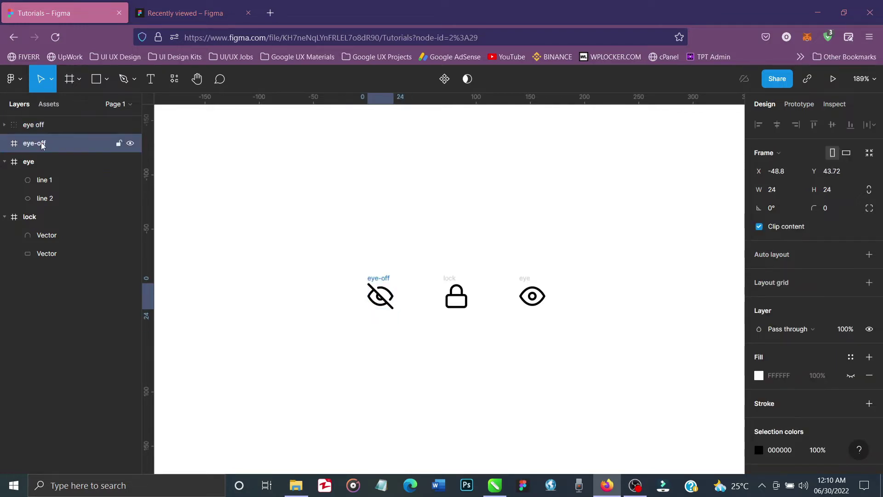
pyautogui.press('Delete')
# Group the eye lines as 'eye', move the group out, and delete its empty frame
pyautogui.click(50, 162)
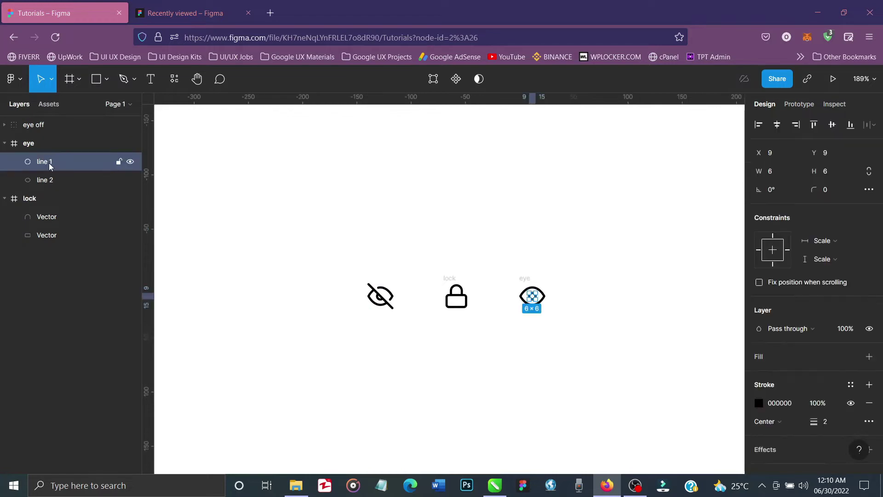
pyautogui.keyDown('shift'); pyautogui.click(53, 176); pyautogui.keyUp('shift')
pyautogui.hotkey('ctrl', 'g')
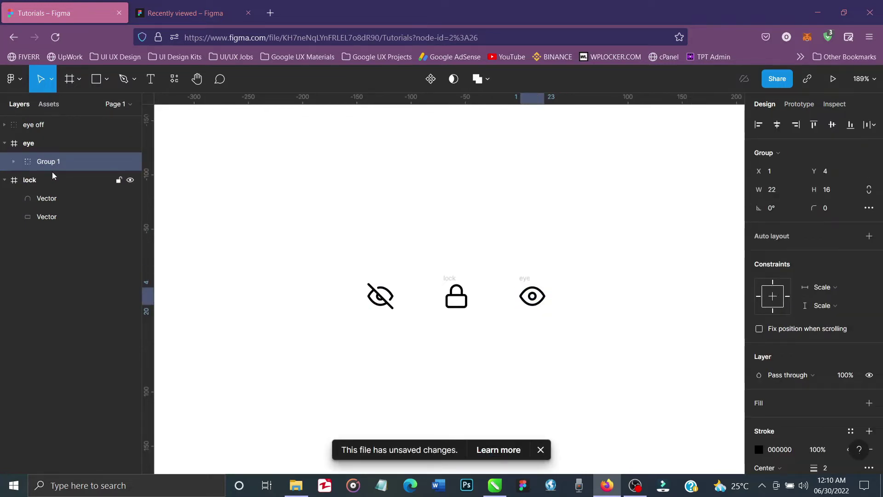
pyautogui.doubleClick(48, 161)
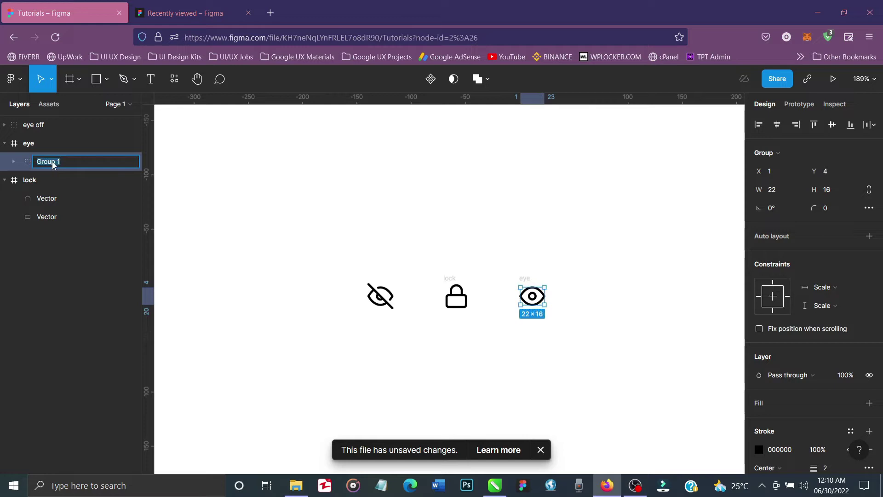
pyautogui.write('eye')
pyautogui.press('Return')
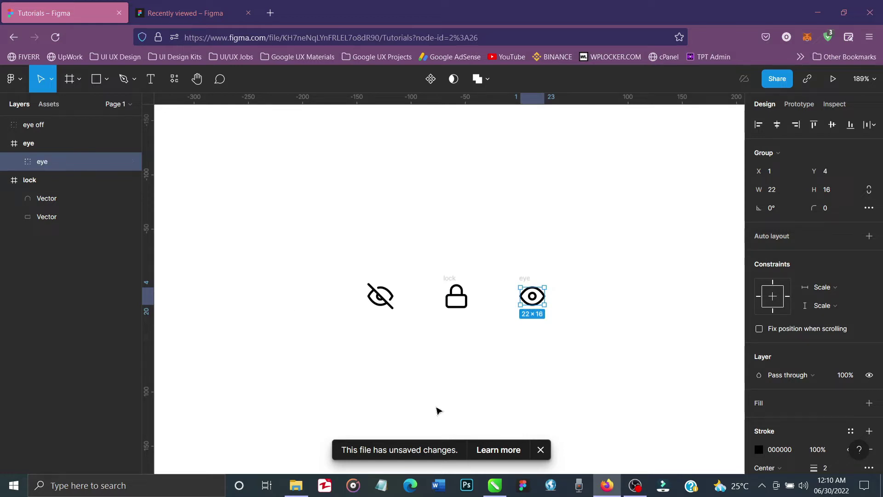
pyautogui.click(541, 451)
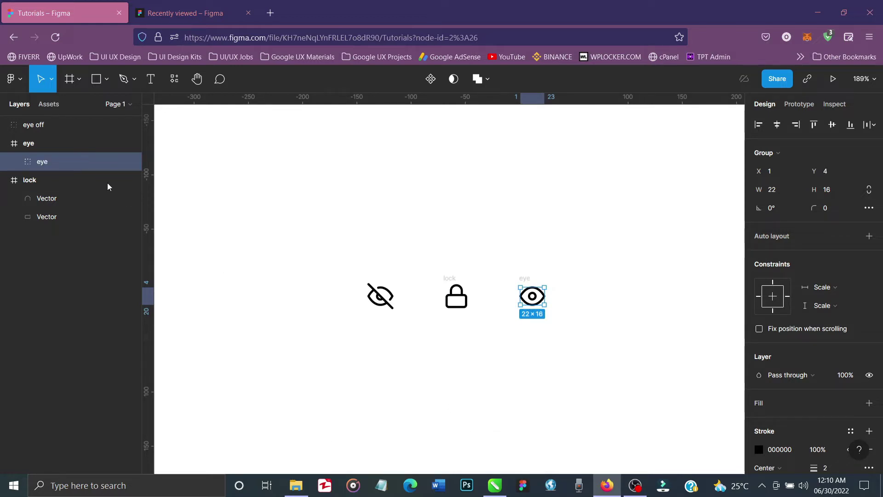
pyautogui.moveTo(36, 152); pyautogui.dragTo(33, 141)
pyautogui.click(41, 160)
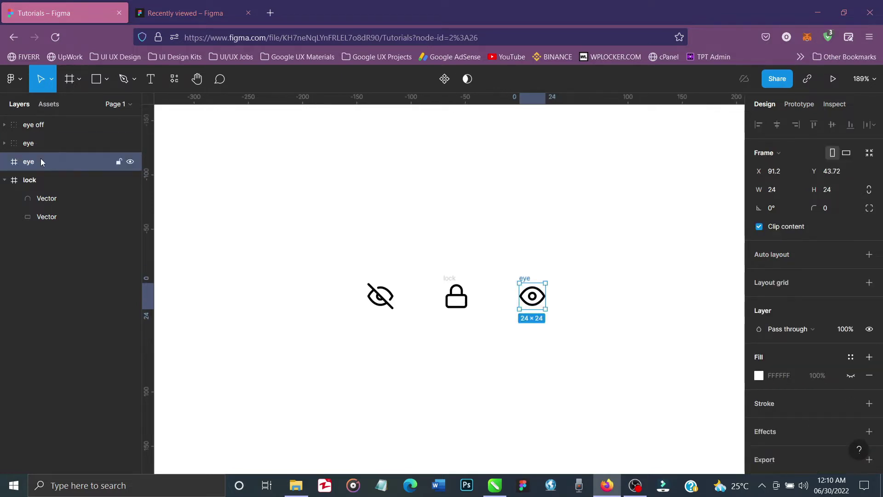
pyautogui.press('Delete')
# Group the lock shapes as 'lock', move the group out, and delete its empty frame
pyautogui.click(47, 179)
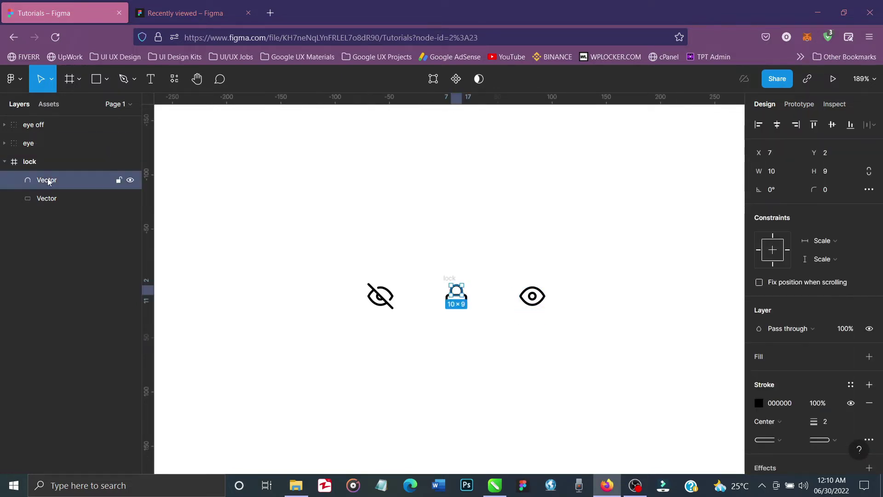
pyautogui.keyDown('shift'); pyautogui.click(53, 200); pyautogui.keyUp('shift')
pyautogui.hotkey('ctrl', 'g')
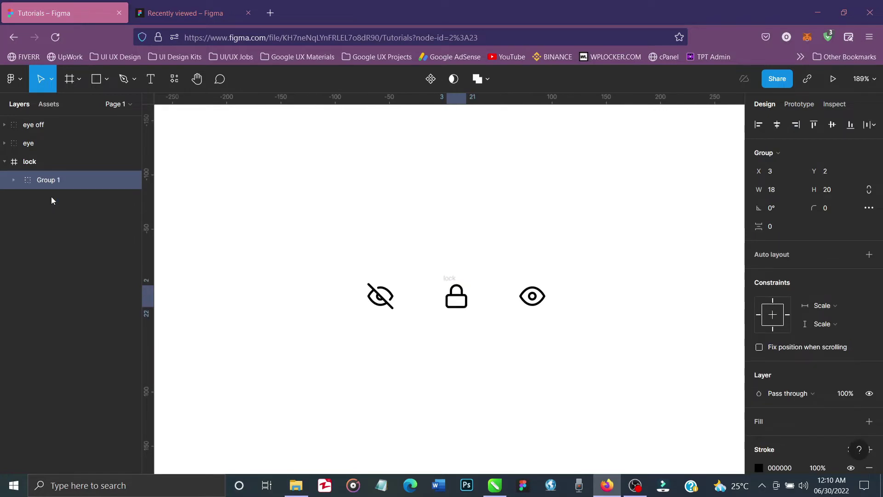
pyautogui.doubleClick(52, 180)
pyautogui.write('lock')
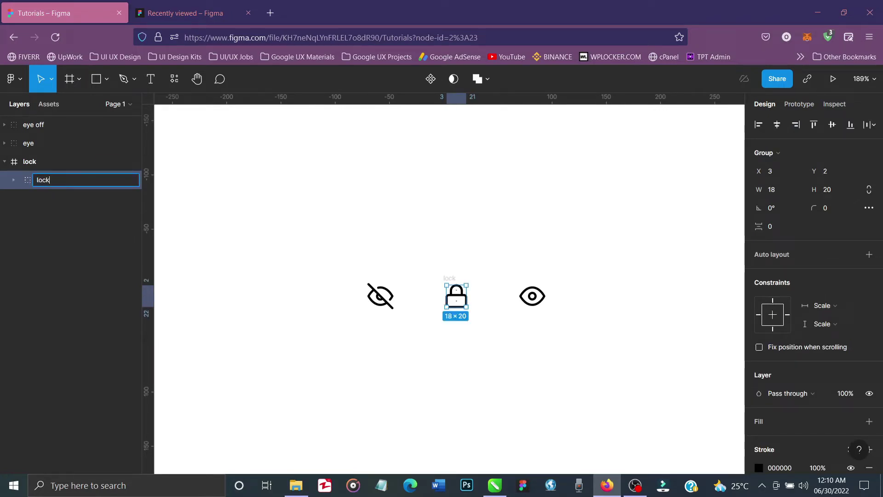
pyautogui.press('Return')
pyautogui.moveTo(48, 180); pyautogui.dragTo(28, 160)
pyautogui.click(35, 180)
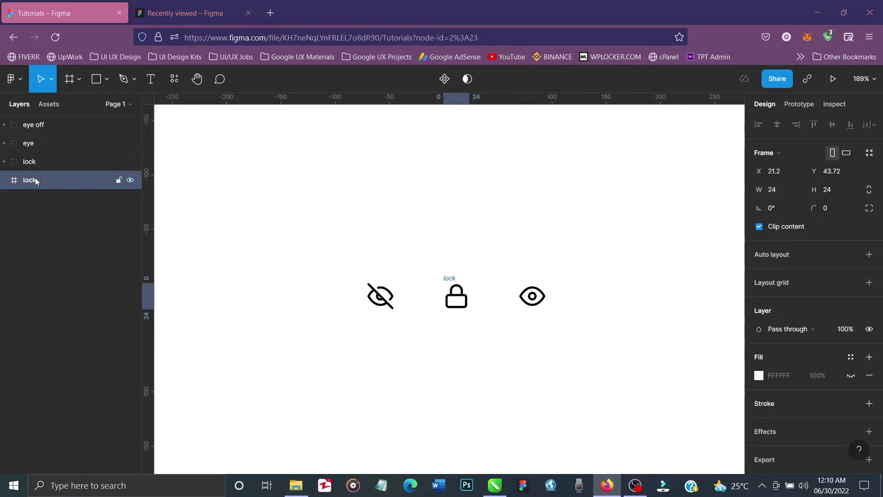
pyautogui.press('Delete')
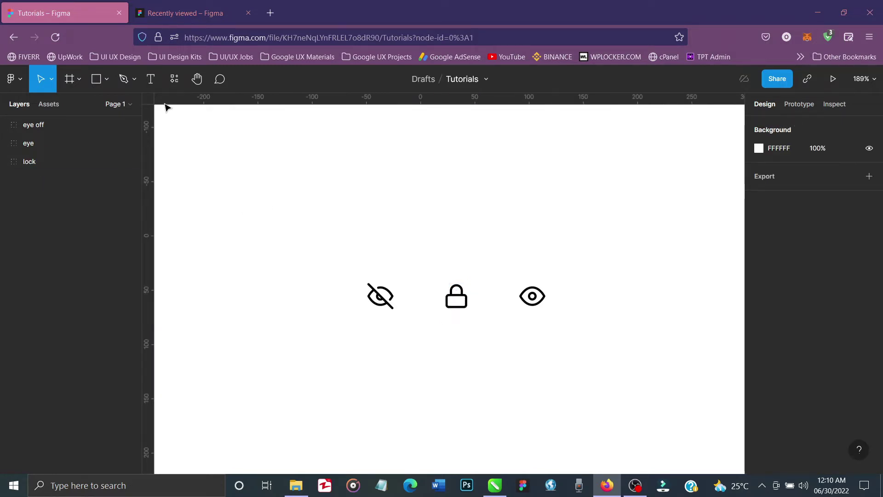
pyautogui.click(157, 87)
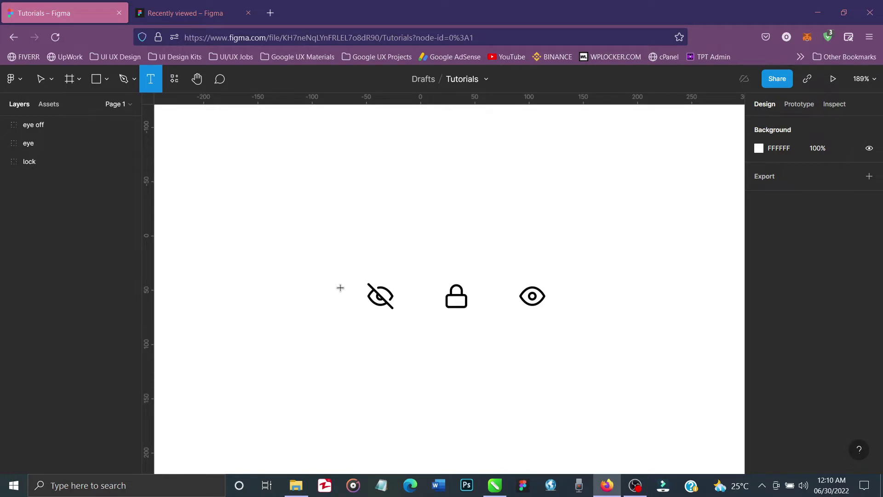
# Add a 'Password' text label below the icons and set its font size to 10
pyautogui.scroll(-3, 341, 288)
pyautogui.scroll(-1, 341, 288)
pyautogui.click(383, 282)
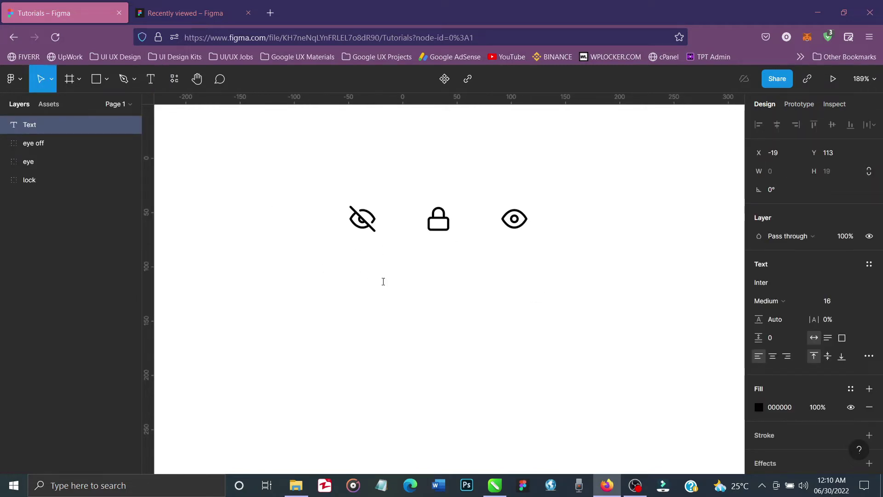
pyautogui.write('Pa')
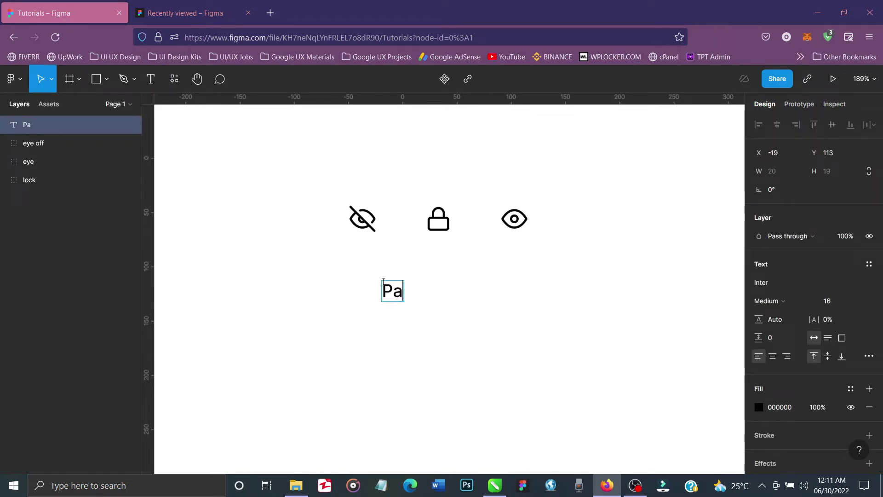
pyautogui.write('ssword')
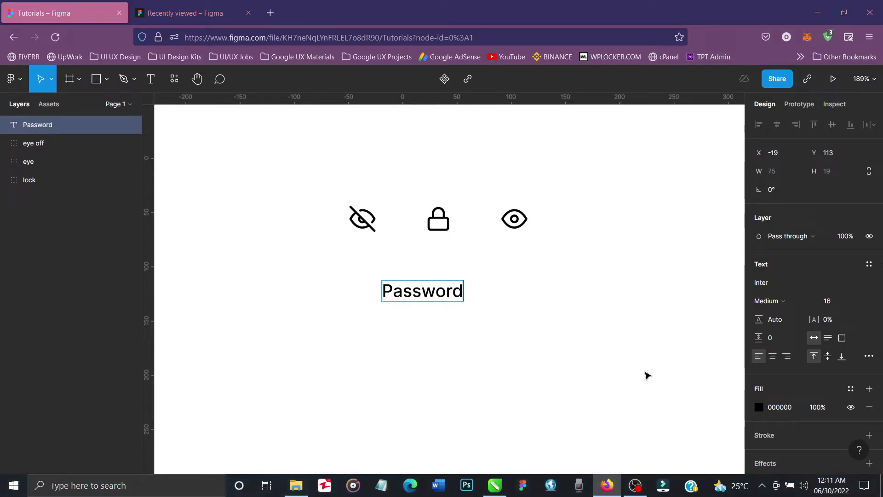
pyautogui.press('Escape')
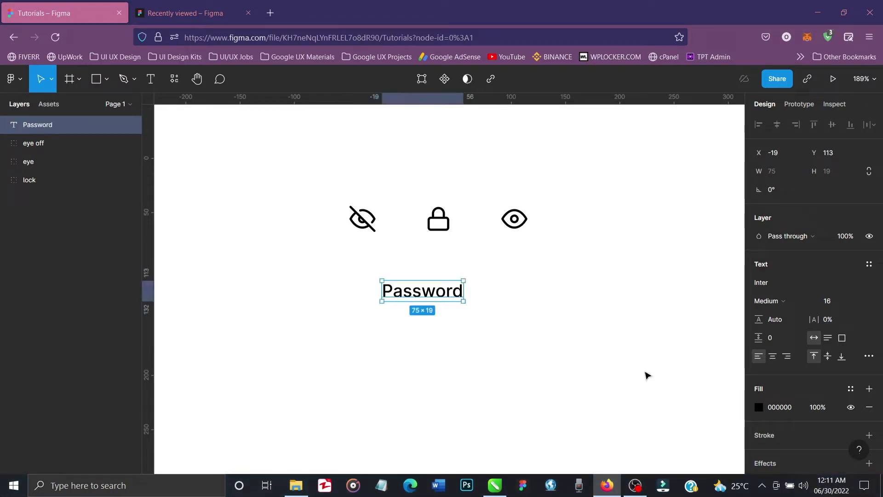
pyautogui.click(859, 304)
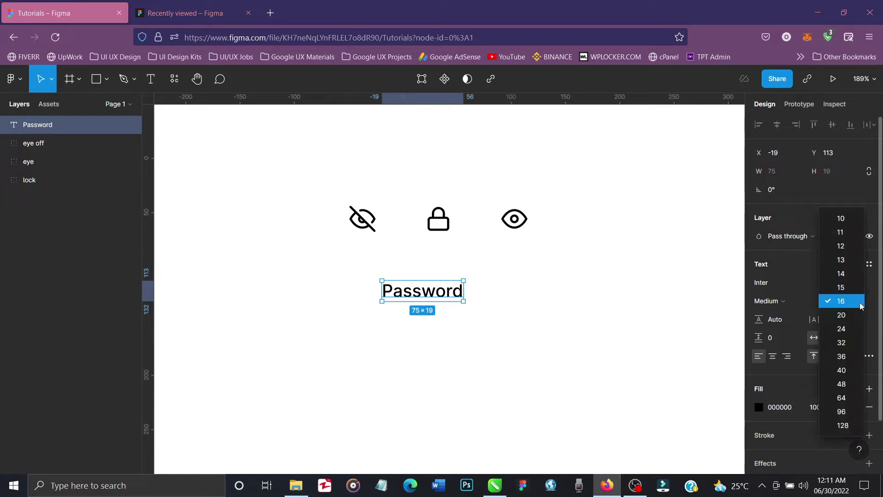
pyautogui.click(849, 245)
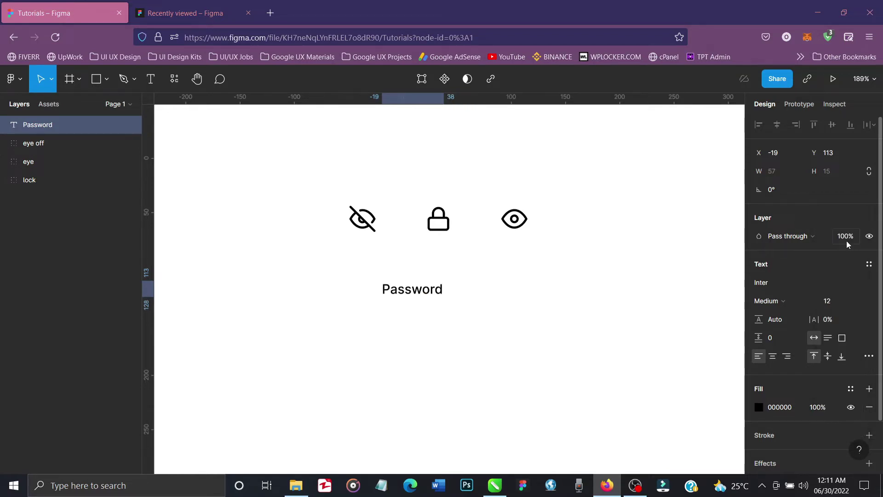
pyautogui.click(858, 308)
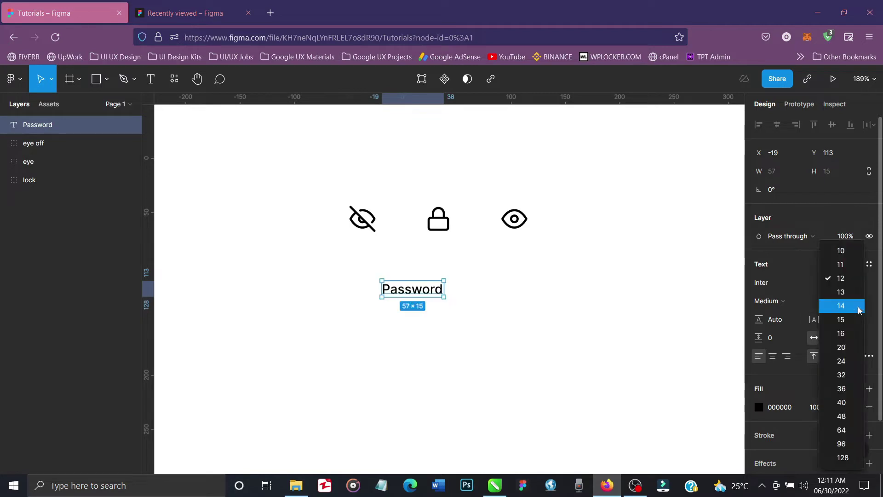
pyautogui.click(845, 257)
# Duplicate the Password label below itself and change the copy to 'Enter password'
pyautogui.hotkey('ctrl', 'd')
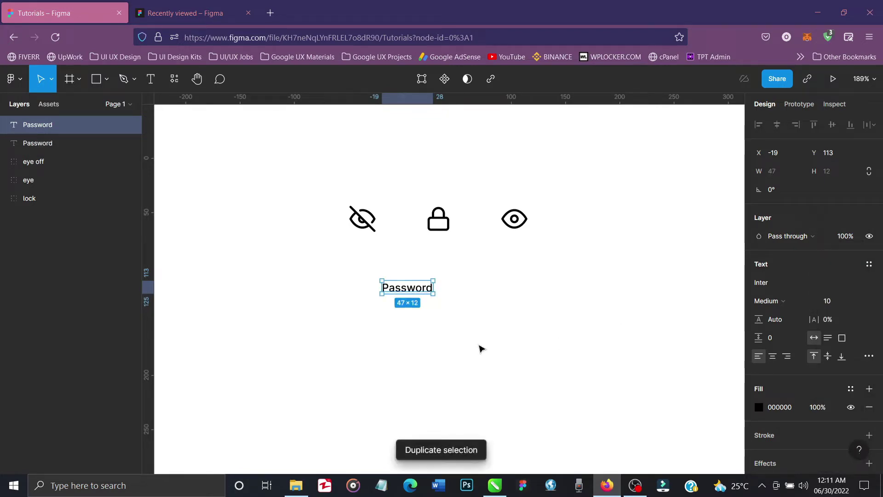
pyautogui.hotkey('shift', 'Down')
pyautogui.hotkey('shift', 'Down')
pyautogui.hotkey('shift', 'Down')
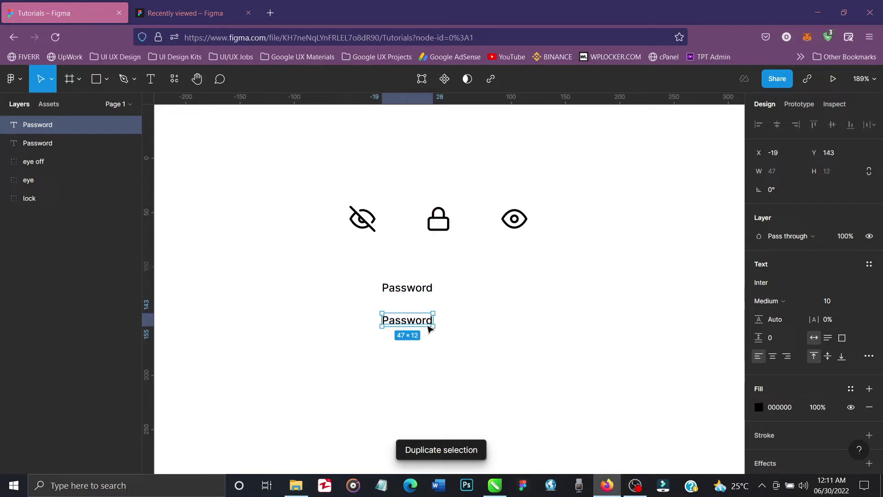
pyautogui.doubleClick(424, 325)
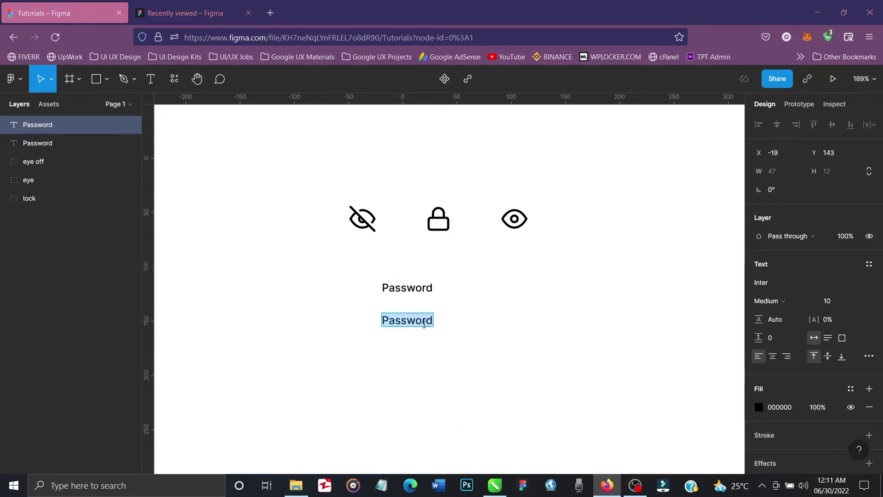
pyautogui.write('Enter p')
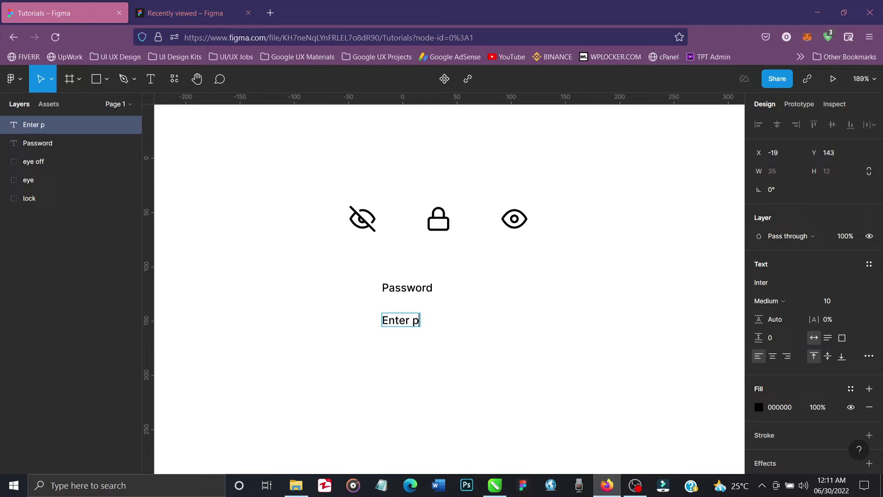
pyautogui.write('assword')
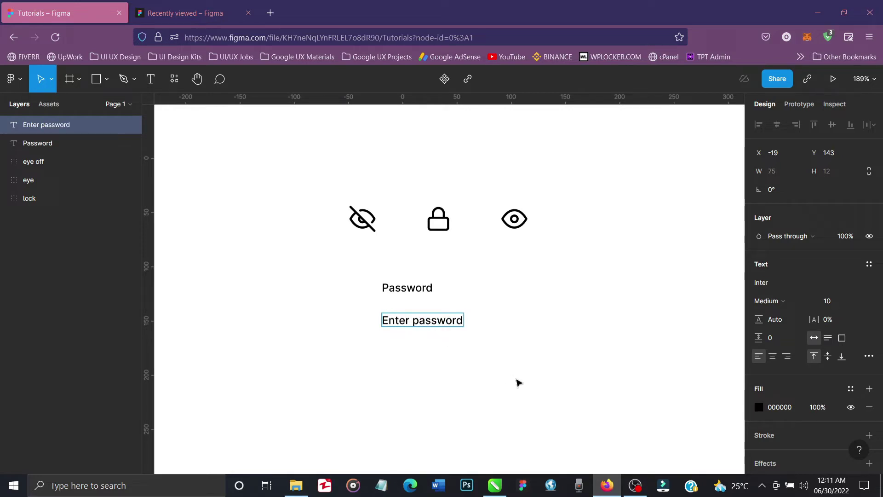
pyautogui.press('Escape')
# Place a size-14 copy of 'Enter password' to the right of the original
pyautogui.hotkey('ctrl', 'd')
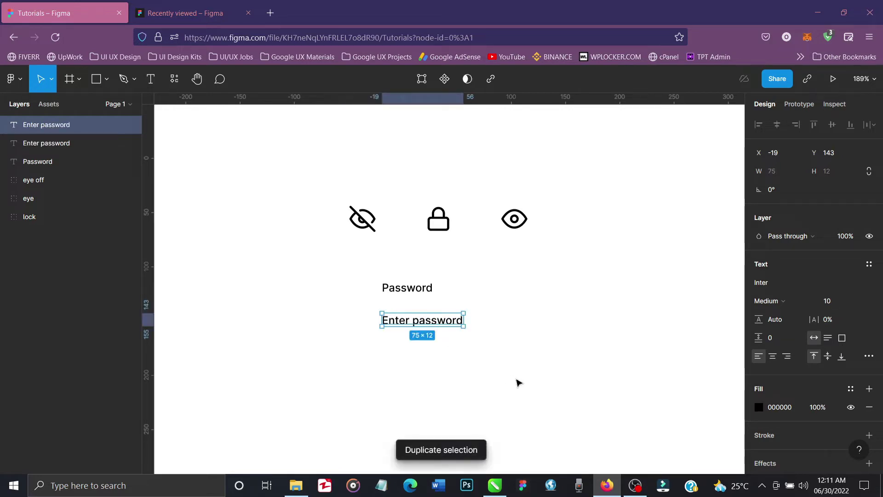
pyautogui.hotkey('shift', 'Right')
pyautogui.hotkey('shift', 'Right')
pyautogui.hotkey('shift', 'Right')
pyautogui.hotkey('shift', 'Right')
pyautogui.hotkey('shift', 'Right')
pyautogui.hotkey('shift', 'Right')
pyautogui.hotkey('shift', 'Right')
pyautogui.hotkey('shift', 'Right')
pyautogui.hotkey('shift', 'Right')
pyautogui.hotkey('shift', 'Right')
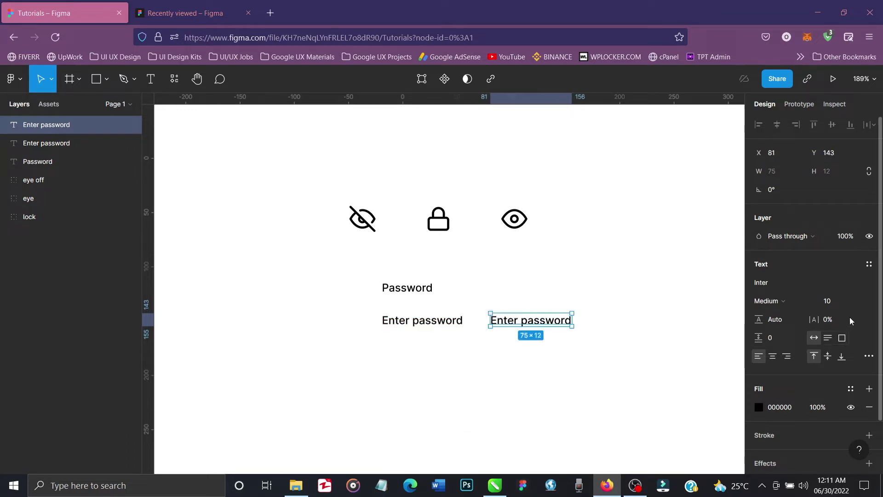
pyautogui.click(856, 304)
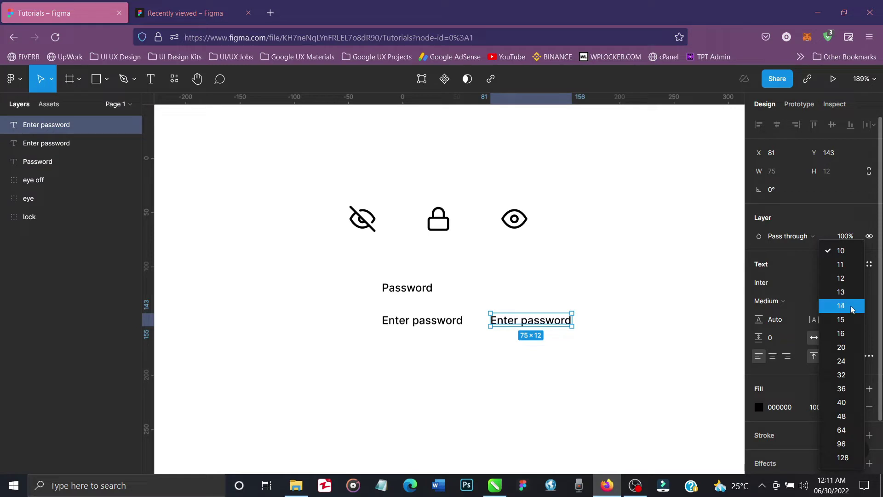
pyautogui.click(852, 309)
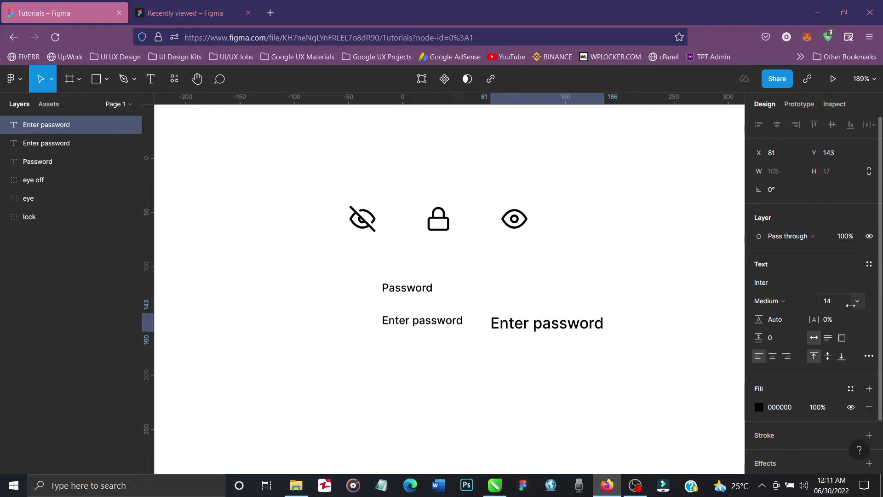
pyautogui.click(448, 325)
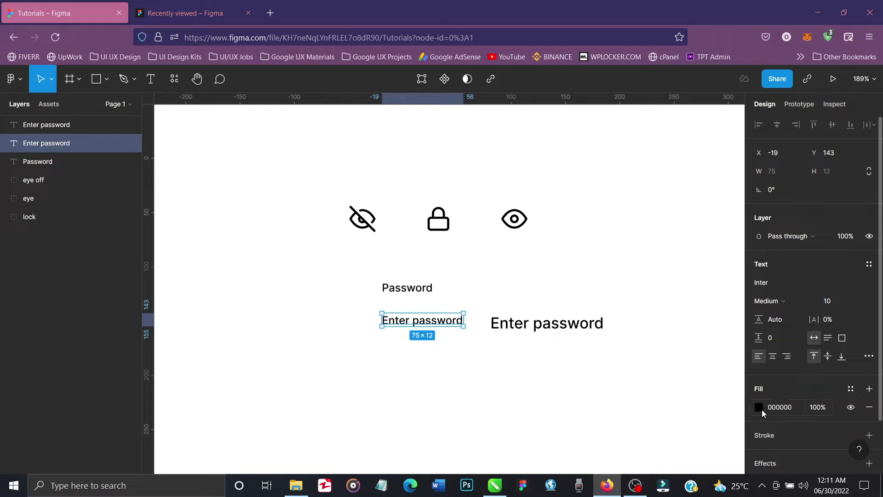
# Make the small placeholder text grey 9D9393 with Regular weight
pyautogui.click(760, 407)
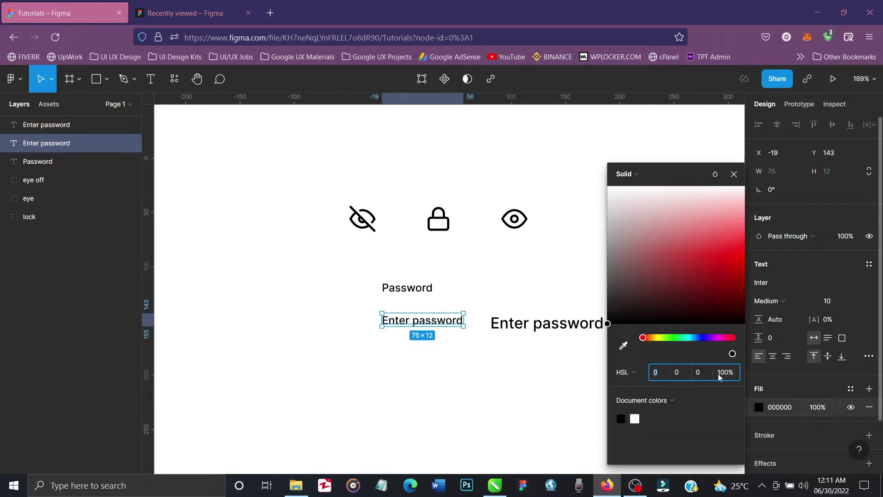
pyautogui.click(616, 263)
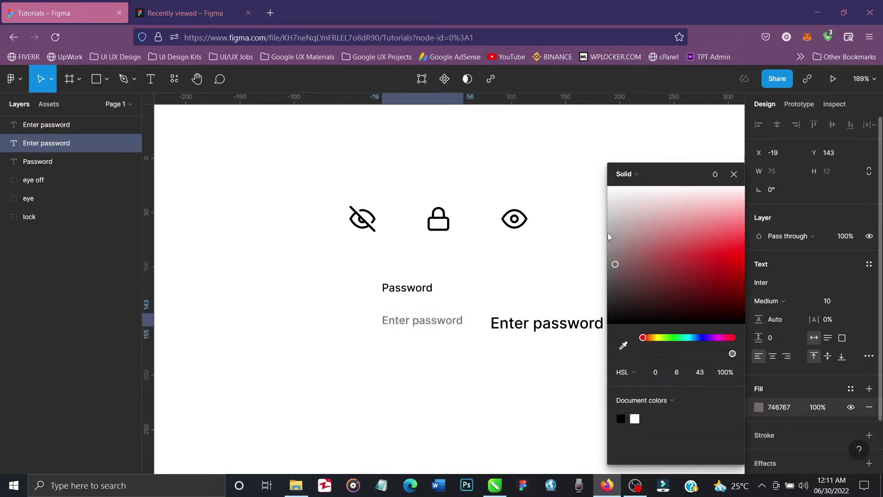
pyautogui.click(613, 242)
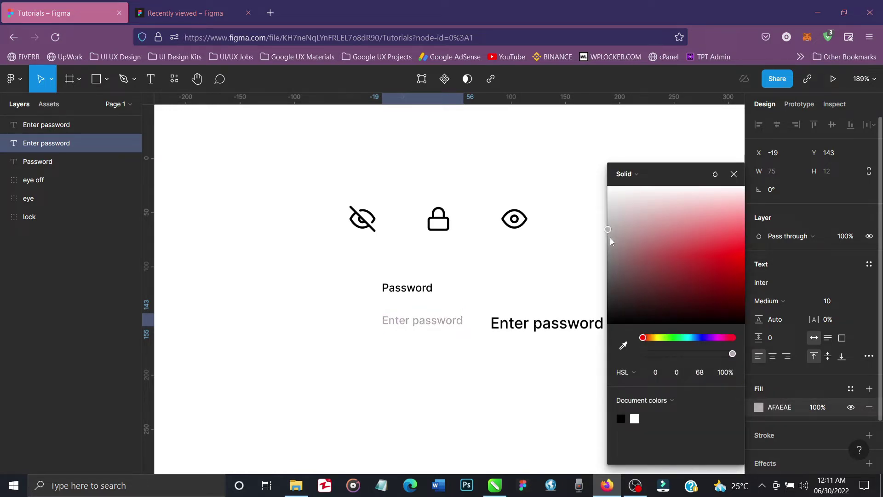
pyautogui.click(734, 174)
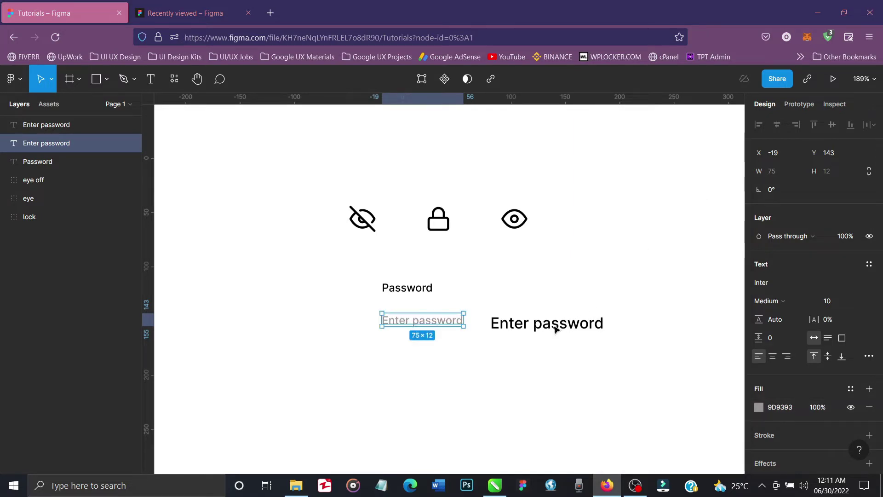
pyautogui.click(768, 301)
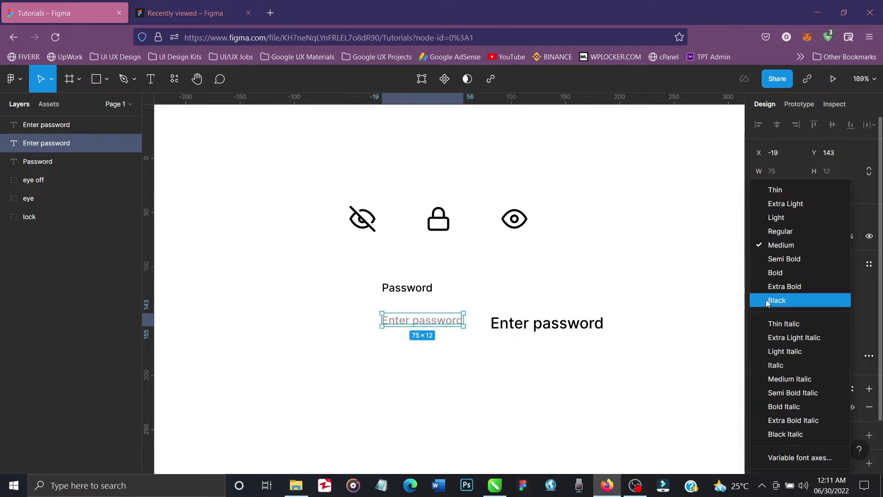
pyautogui.click(777, 231)
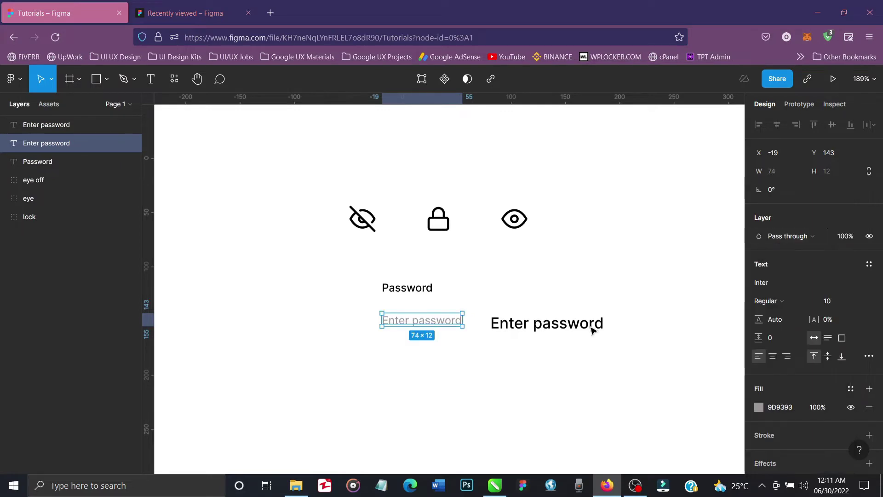
# Vertically centre the two 'Enter password' texts against each other
pyautogui.click(563, 327)
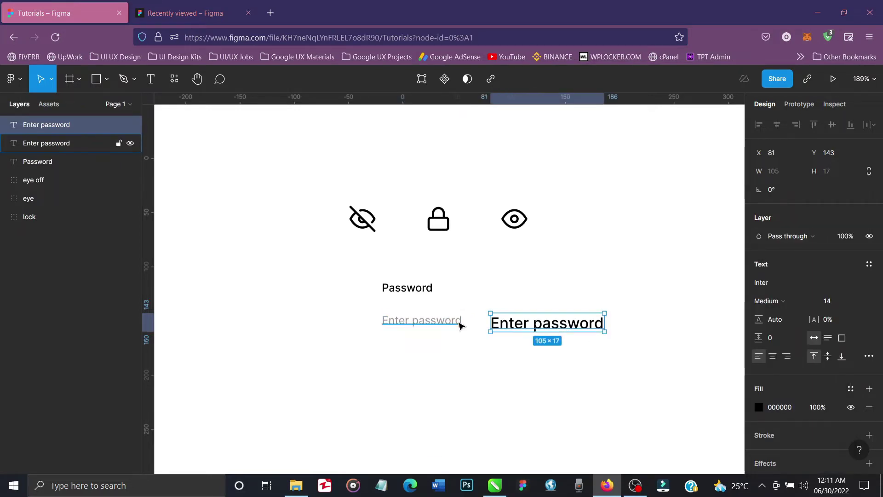
pyautogui.keyDown('shift'); pyautogui.click(460, 326); pyautogui.keyUp('shift')
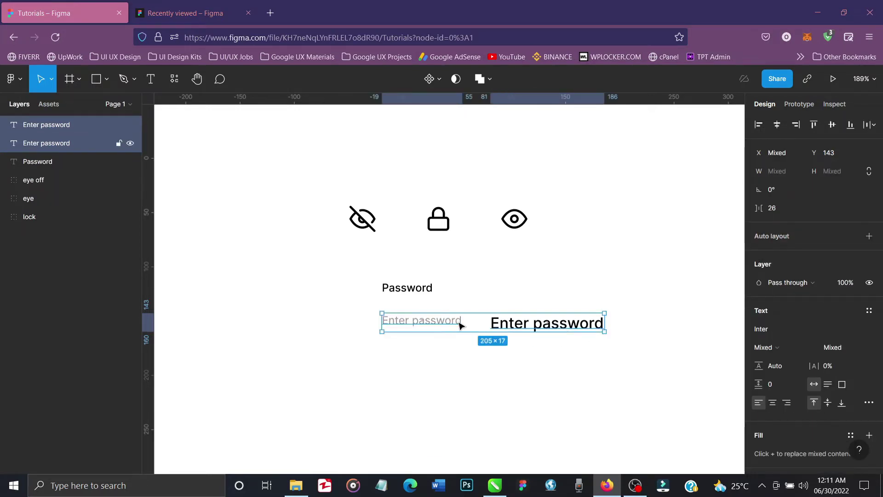
pyautogui.click(833, 126)
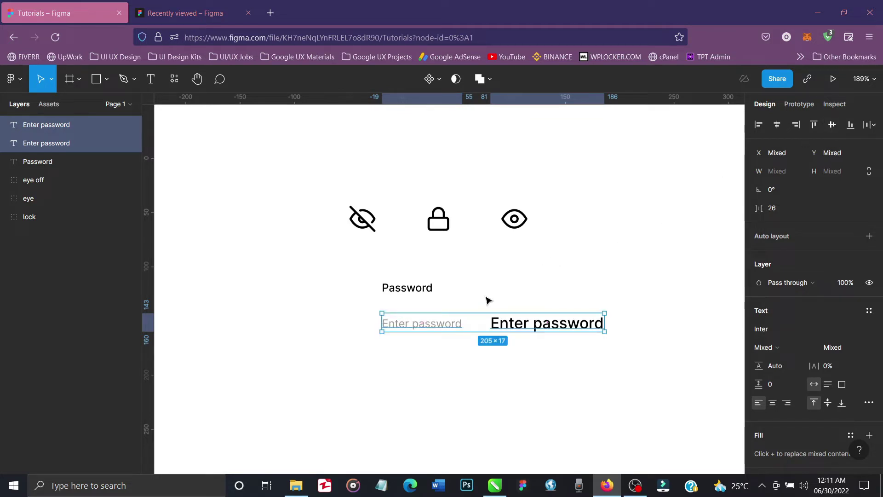
pyautogui.click(533, 380)
pyautogui.hscroll(3, 533, 380)
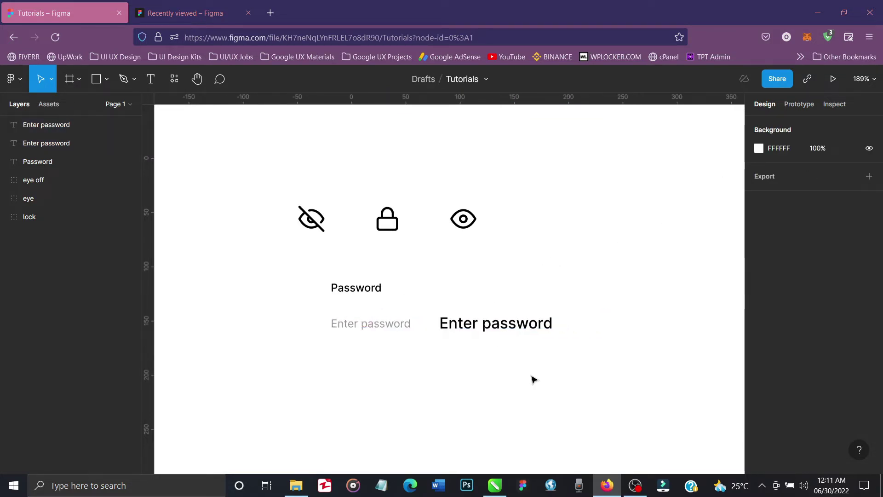
# Resize the eye icon to width 16 with locked proportions and a 1.5 stroke
pyautogui.click(465, 223)
pyautogui.click(466, 224)
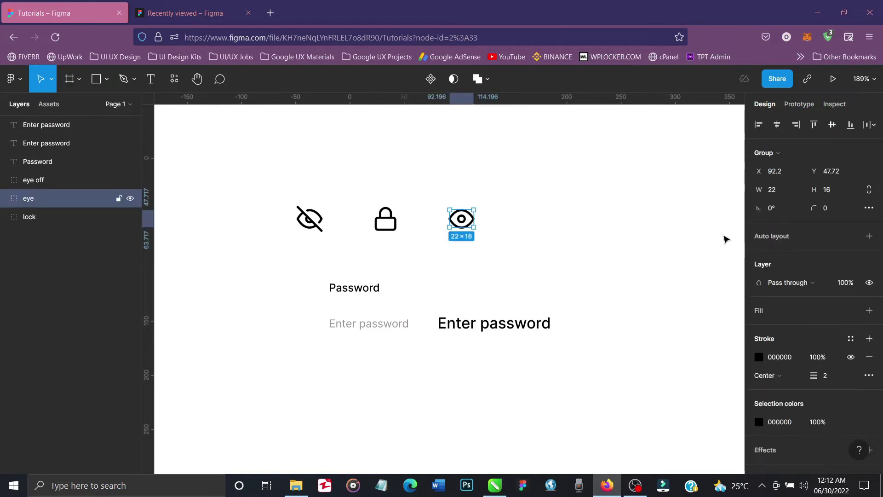
pyautogui.click(869, 190)
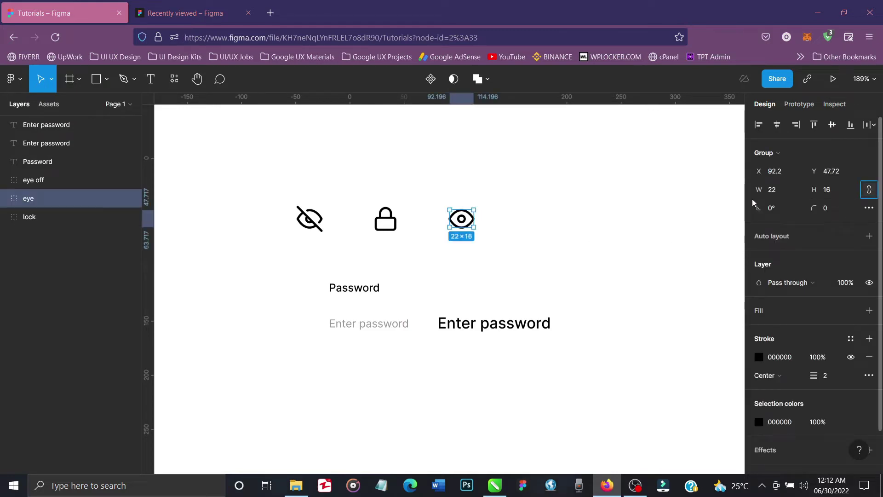
pyautogui.click(780, 187)
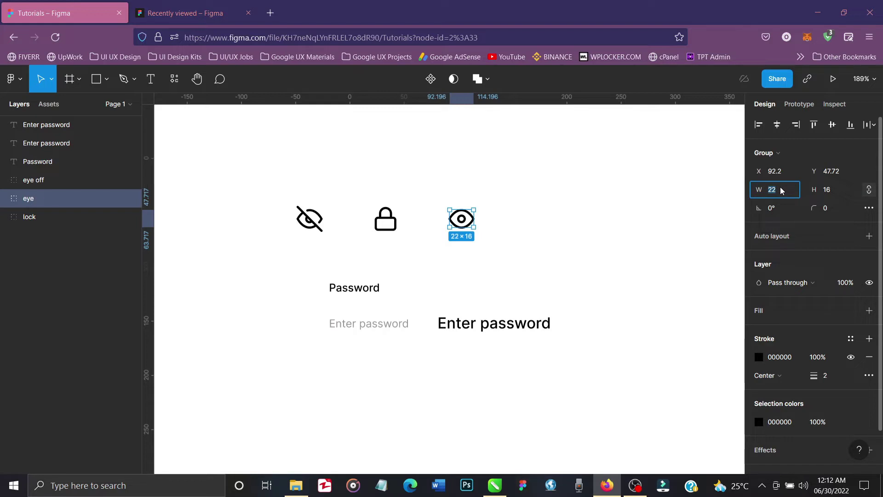
pyautogui.write('16')
pyautogui.press('Return')
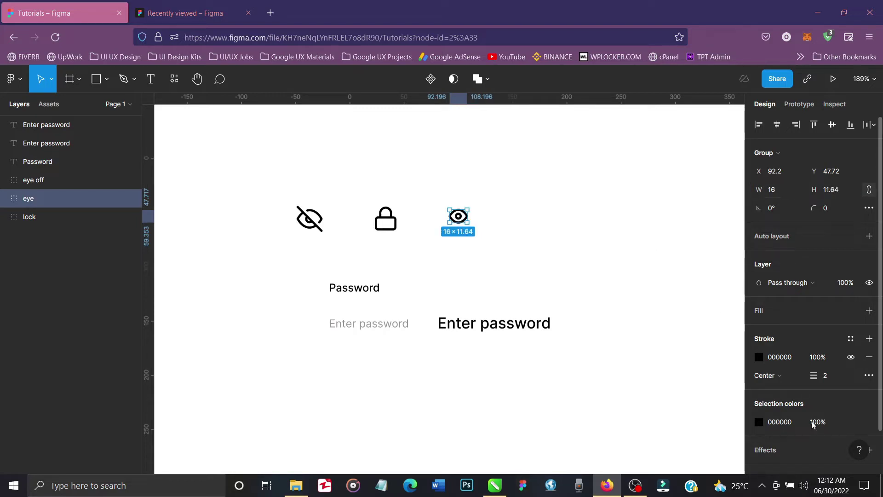
pyautogui.click(830, 379)
pyautogui.write('1.5')
pyautogui.press('Return')
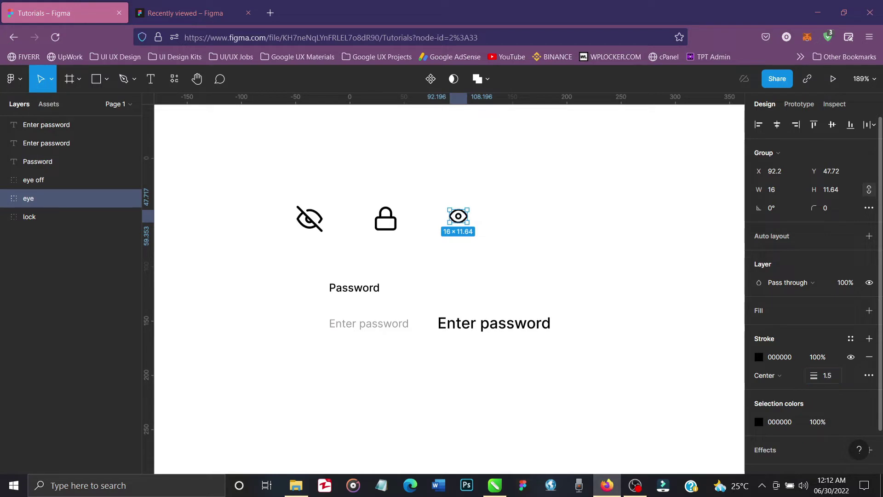
# Resize eye off to 16×16 with a 1.5 stroke and move it right of the eye icon
pyautogui.click(315, 215)
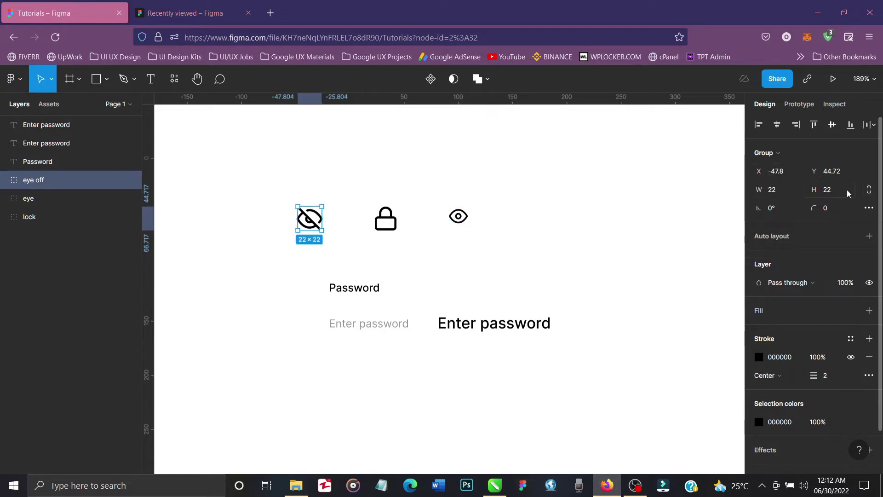
pyautogui.click(776, 190)
pyautogui.write('16')
pyautogui.press('Return')
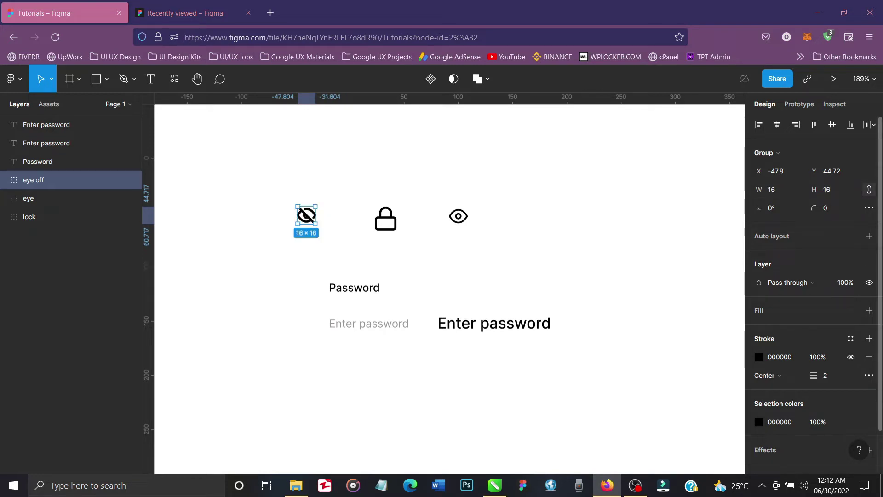
pyautogui.click(833, 377)
pyautogui.write('1.5')
pyautogui.press('Return')
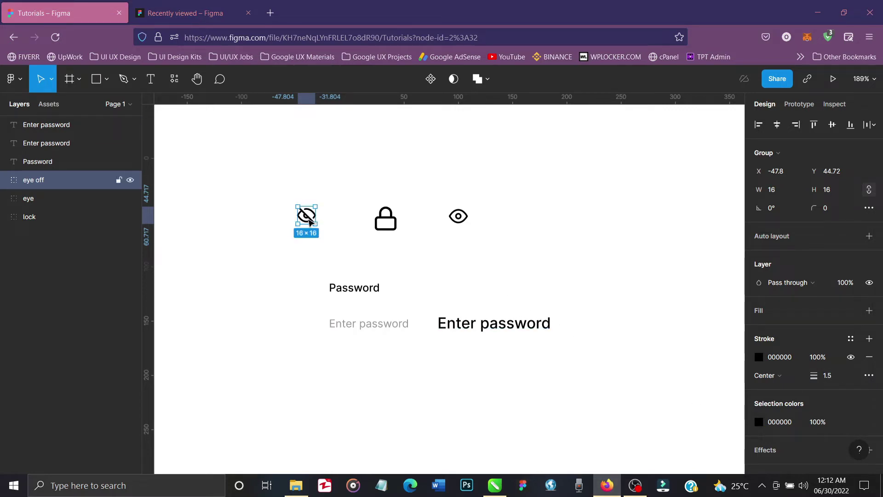
pyautogui.moveTo(310, 219); pyautogui.dragTo(523, 203)
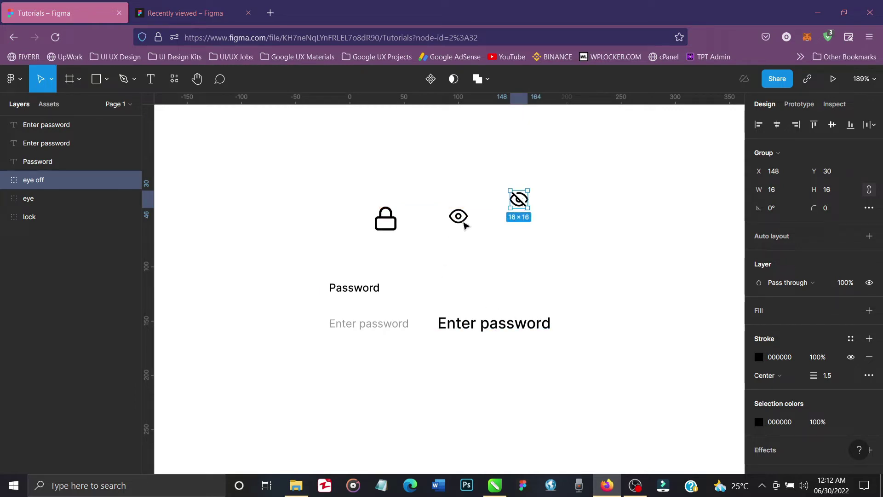
# Resize the lock icon to width 12 with locked proportions and a 1.5 stroke
pyautogui.click(386, 229)
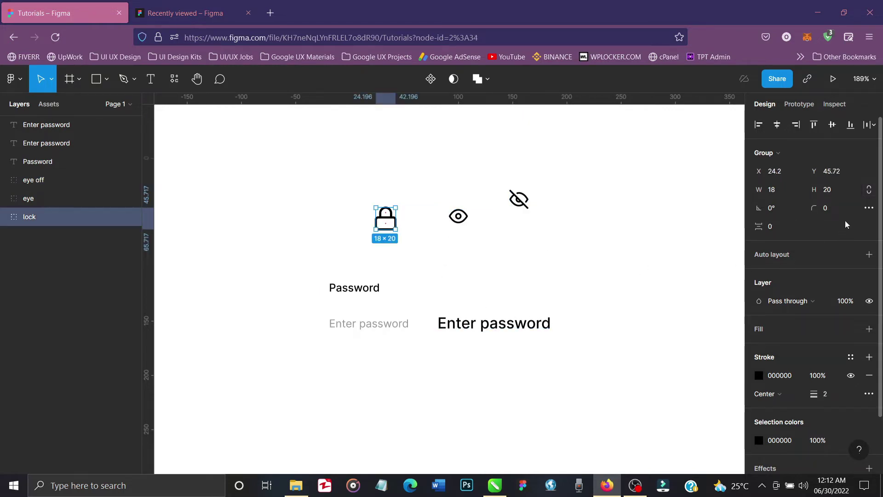
pyautogui.click(868, 191)
pyautogui.click(777, 194)
pyautogui.write('12')
pyautogui.press('Return')
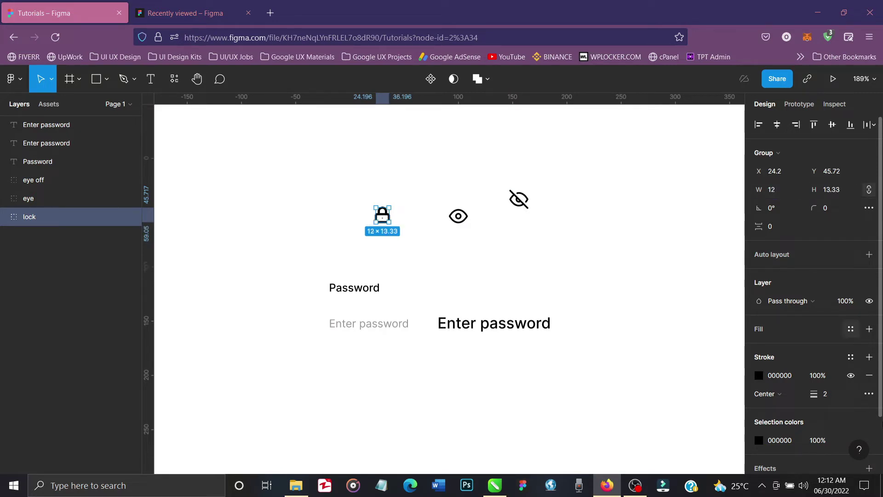
pyautogui.click(830, 396)
pyautogui.write('1')
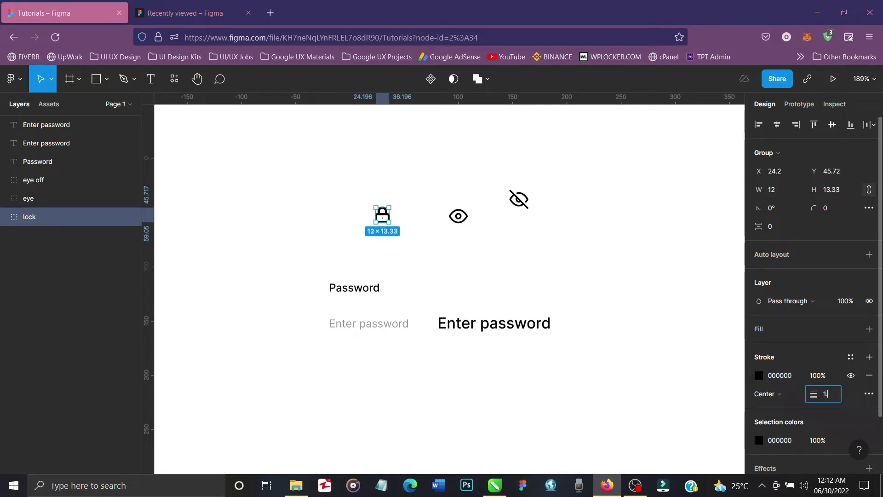
pyautogui.write('.5')
pyautogui.press('Return')
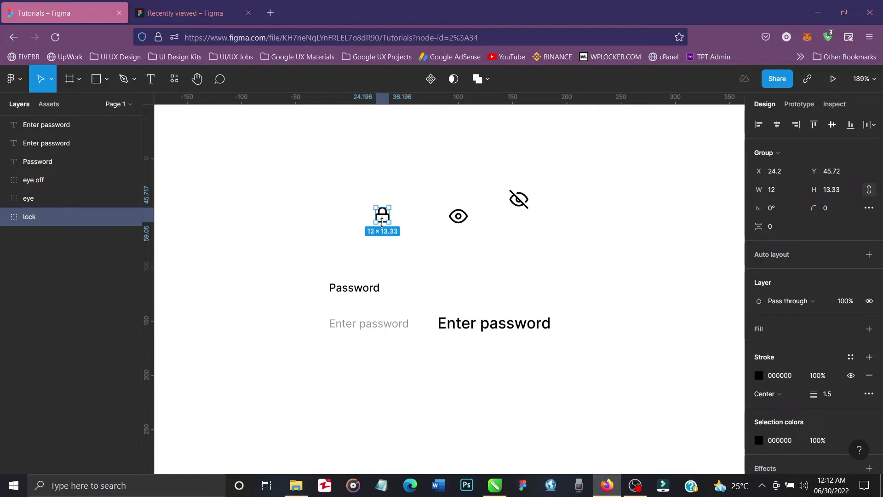
# Position the lock just left of the placeholder, adjust the large text, and select all three
pyautogui.moveTo(381, 223); pyautogui.dragTo(309, 330)
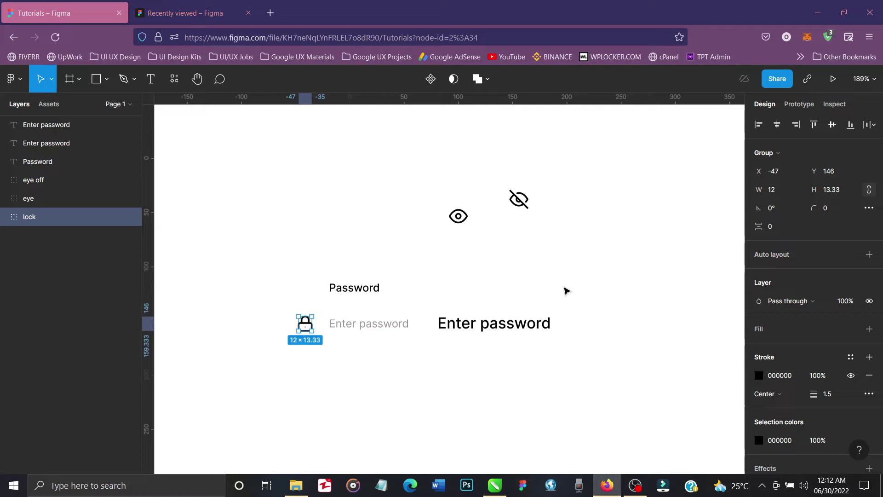
pyautogui.moveTo(278, 361); pyautogui.dragTo(572, 301)
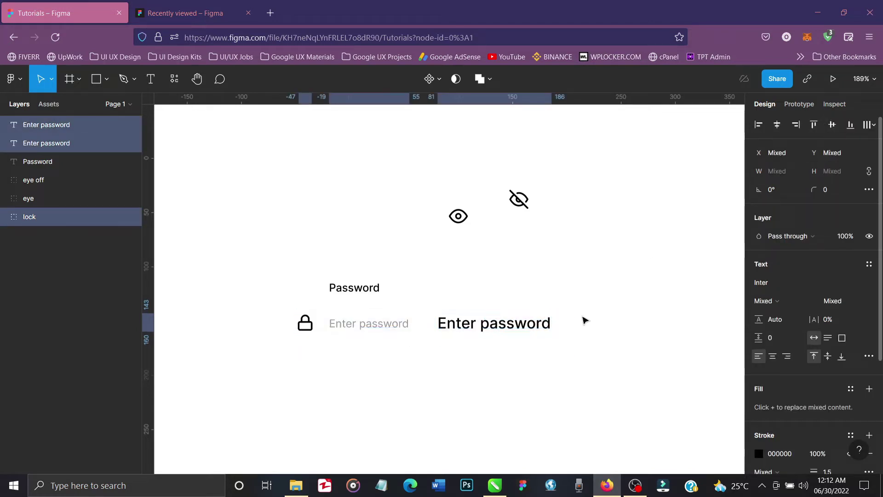
pyautogui.click(531, 375)
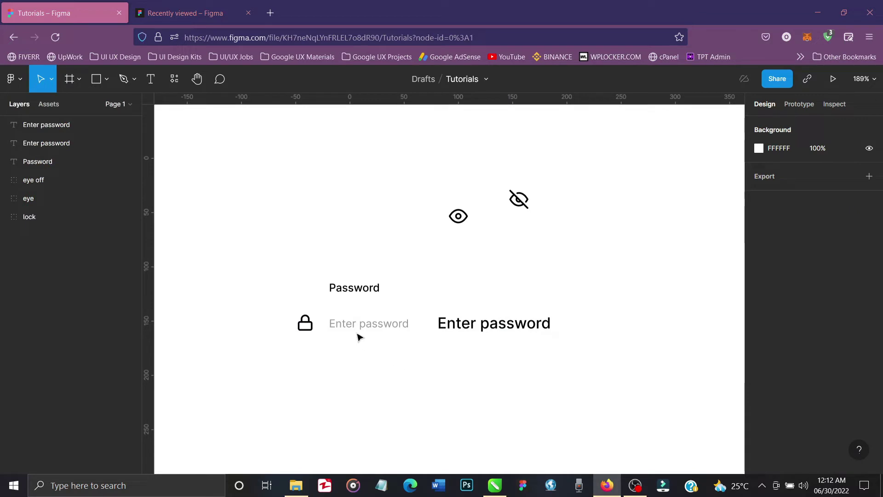
pyautogui.click(464, 325)
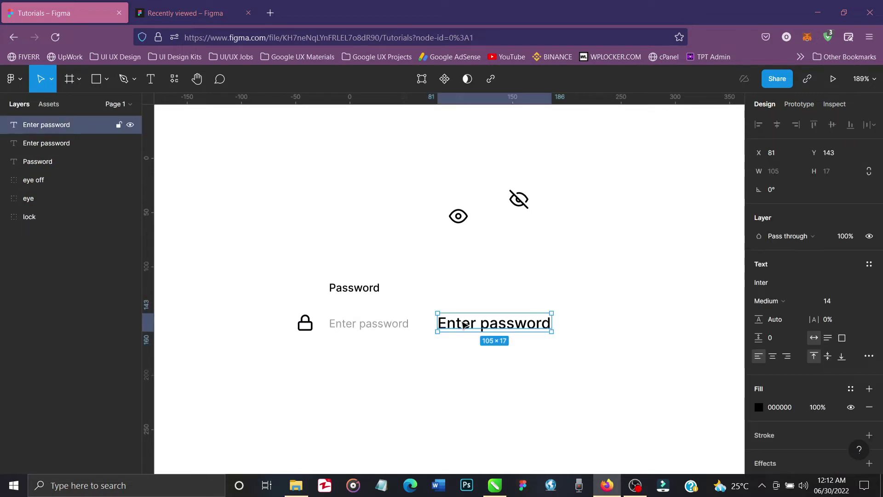
pyautogui.hotkey('shift', 'Left')
pyautogui.hotkey('shift', 'Left')
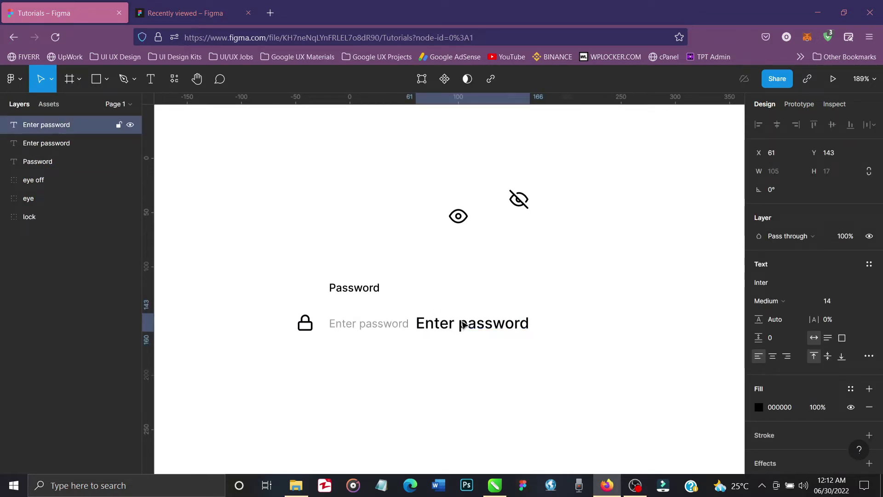
pyautogui.click(306, 325)
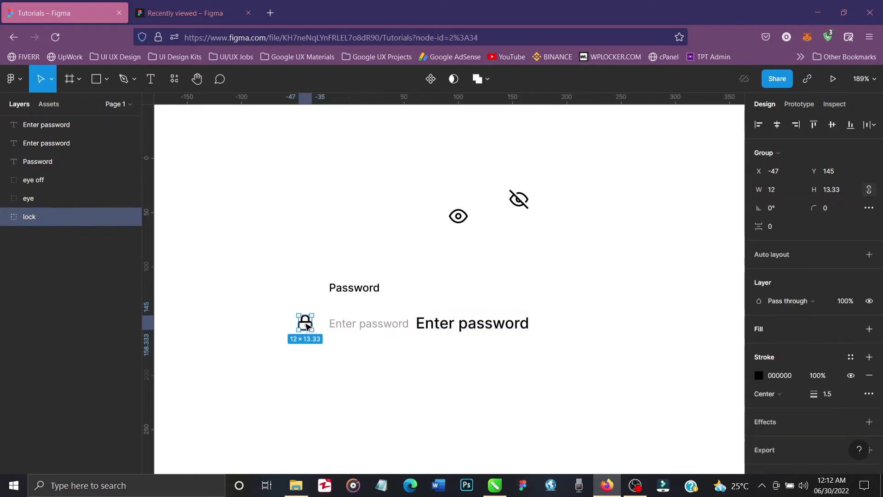
pyautogui.hotkey('shift', 'Right')
pyautogui.press('Left')
pyautogui.press('Left')
pyautogui.press('Left')
pyautogui.press('Left')
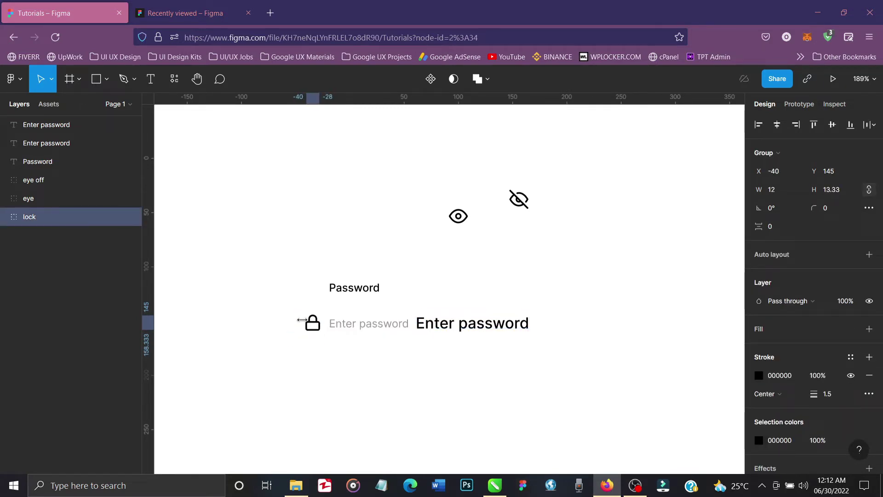
pyautogui.moveTo(550, 301); pyautogui.dragTo(299, 352)
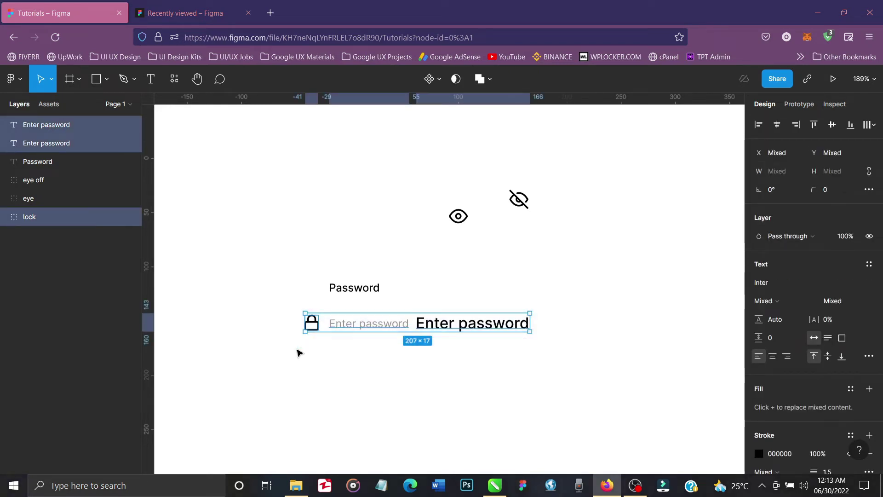
# Auto-layout the lock and texts into Frame 1, then wrap it with the eye icon into Frame 2
pyautogui.hotkey('shift', 'a')
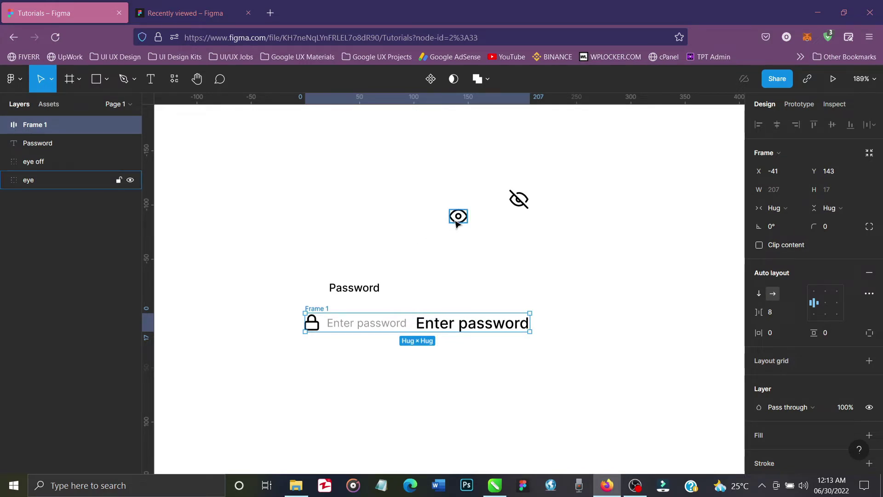
pyautogui.click(457, 224)
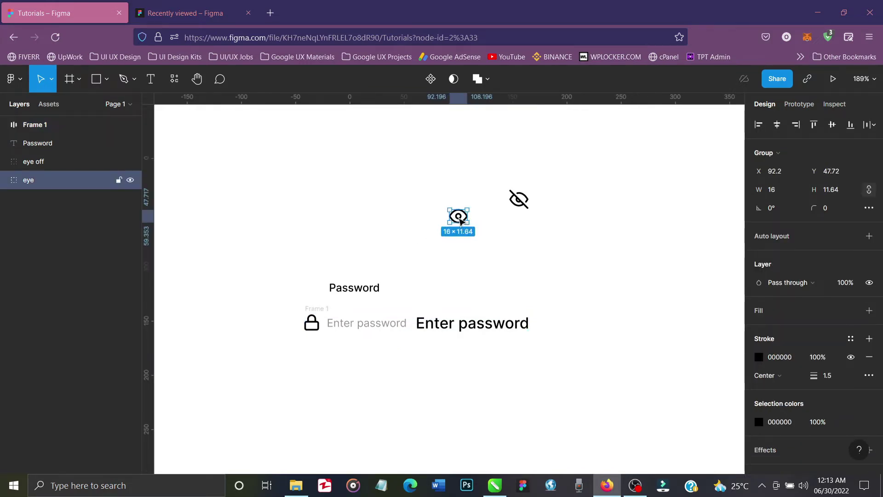
pyautogui.moveTo(460, 221); pyautogui.dragTo(574, 324)
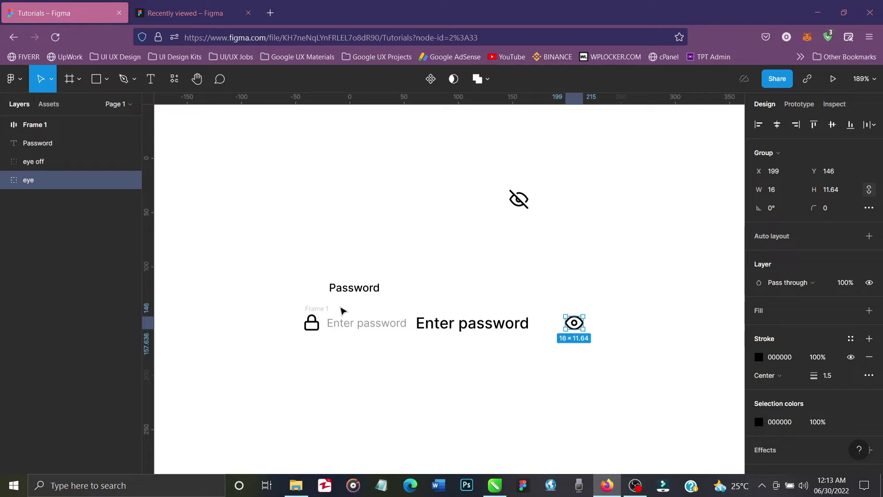
pyautogui.keyDown('shift'); pyautogui.click(323, 312); pyautogui.keyUp('shift')
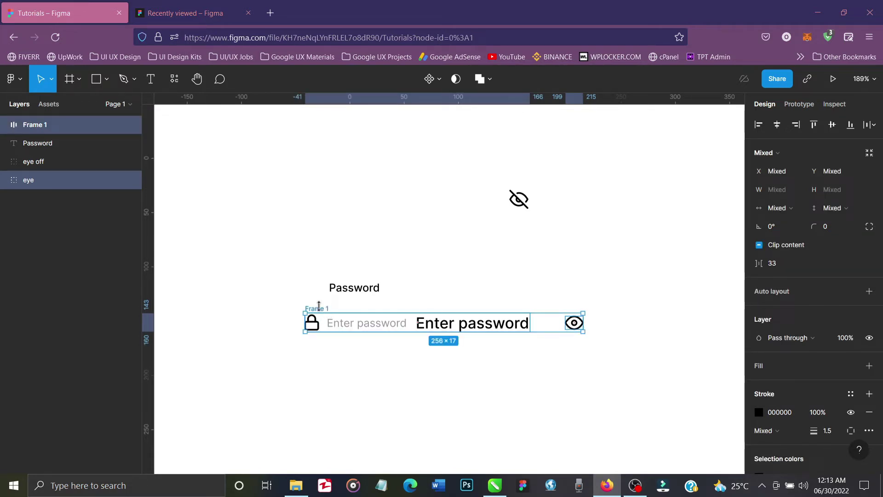
pyautogui.hotkey('shift', 'a')
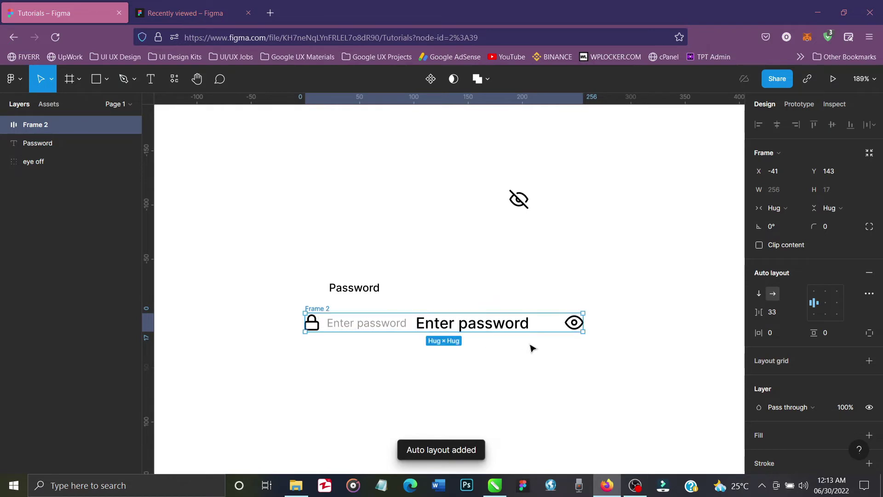
# Set the password field's auto layout spacing mode to Space between
pyautogui.click(869, 294)
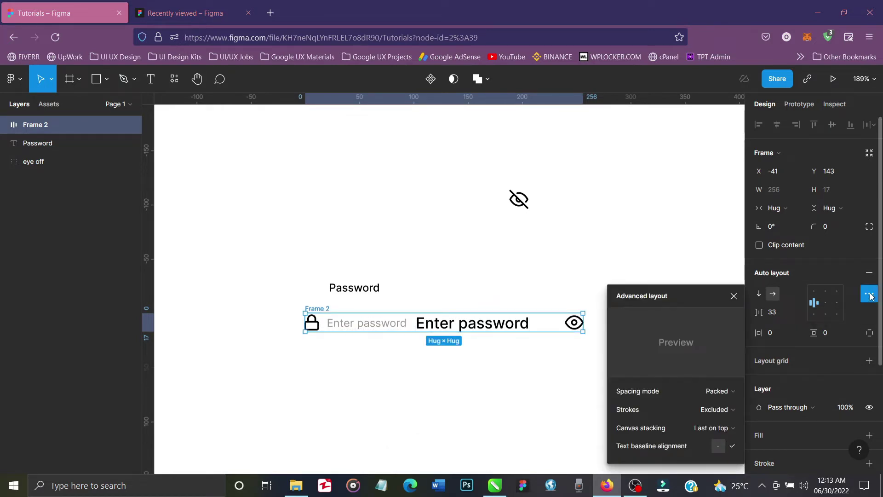
pyautogui.click(719, 390)
pyautogui.click(708, 403)
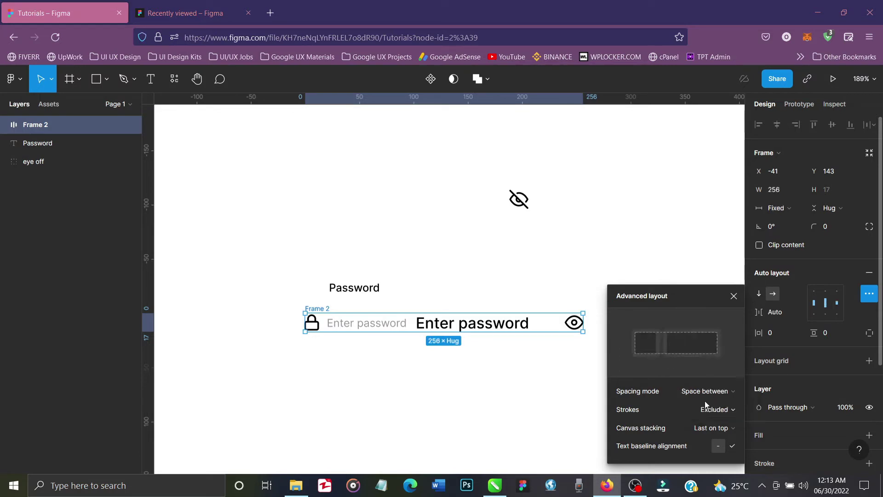
pyautogui.click(733, 296)
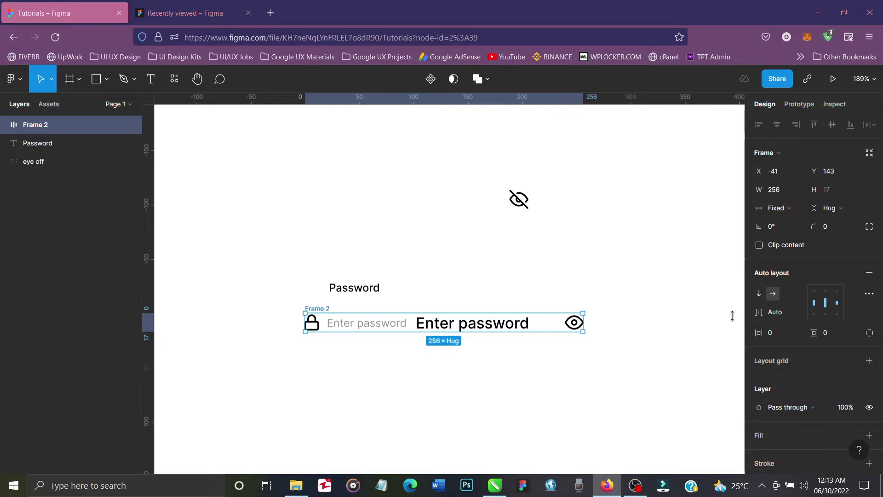
# Give the field 8 horizontal padding and 6 vertical padding
pyautogui.click(780, 339)
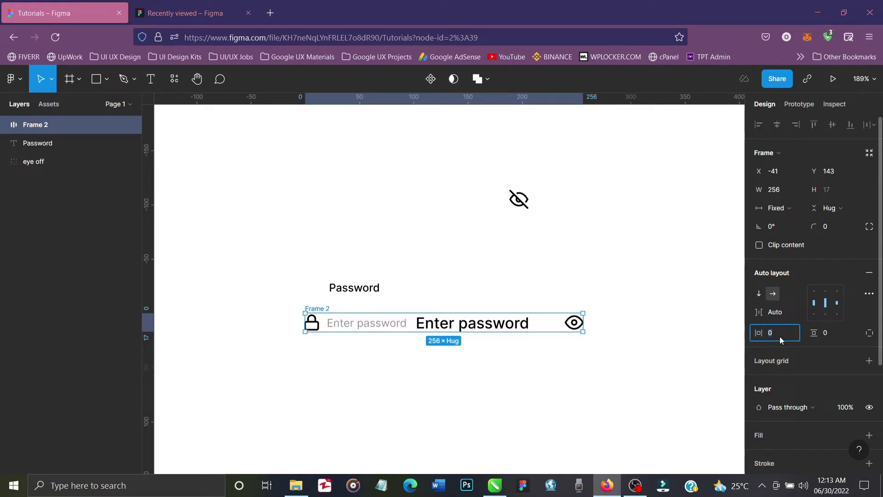
pyautogui.write('8')
pyautogui.press('Tab')
pyautogui.write('4')
pyautogui.press('Return')
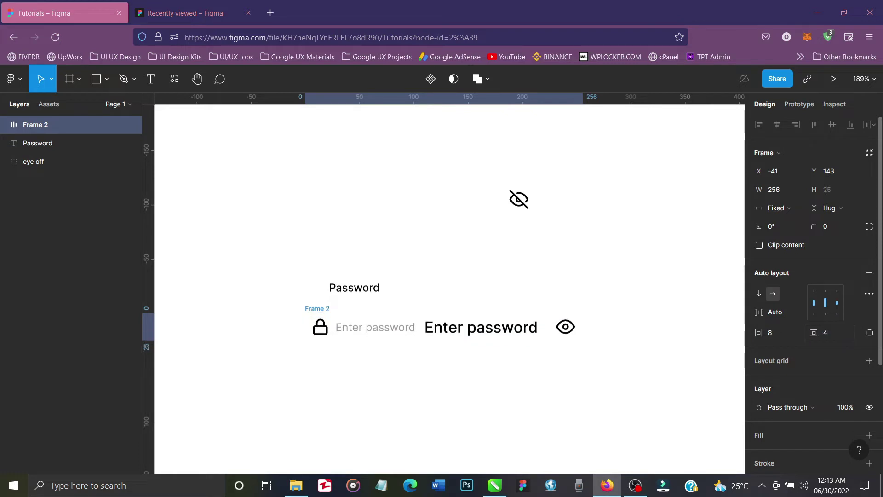
pyautogui.click(829, 332)
pyautogui.write('6')
pyautogui.press('Return')
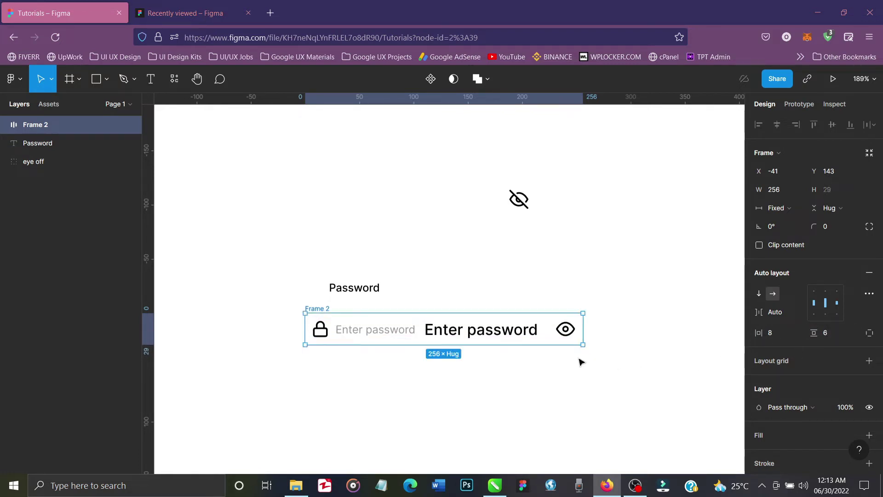
# Set a 4 corner radius and add a white FFFFFF fill
pyautogui.click(827, 230)
pyautogui.write('4')
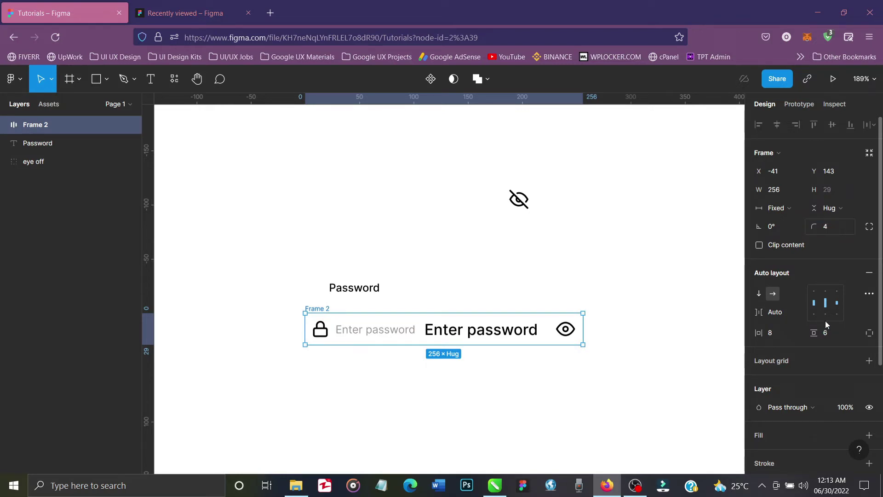
pyautogui.press('Return')
pyautogui.click(869, 436)
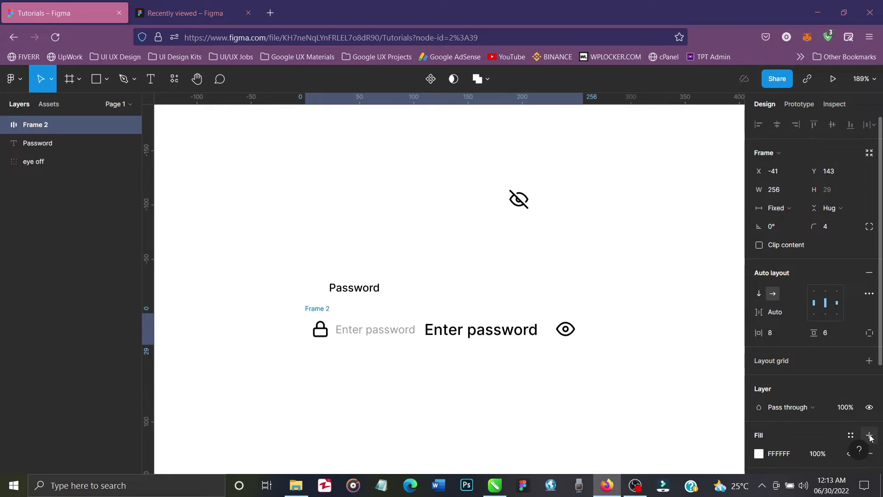
# Change the page background to pale pink FED1D1
pyautogui.click(655, 244)
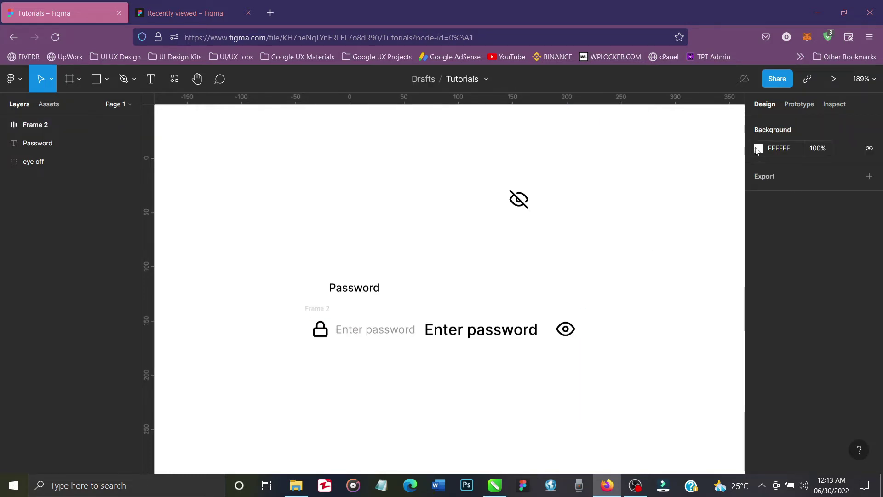
pyautogui.click(758, 149)
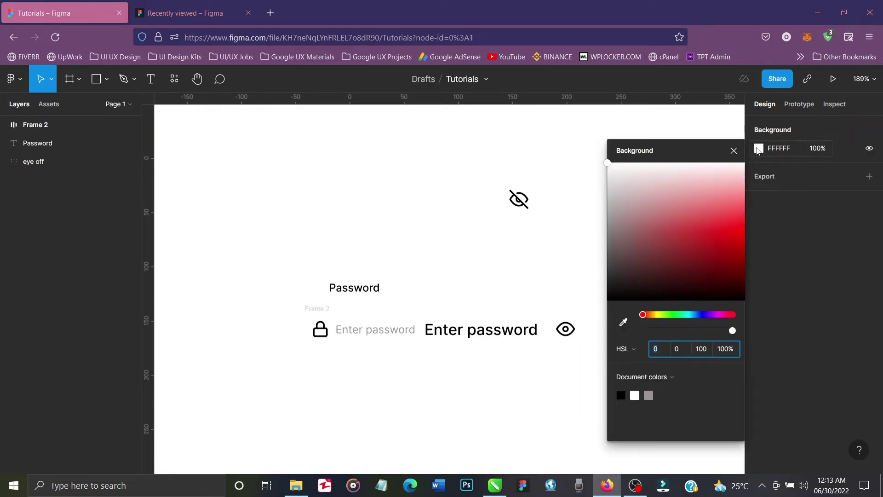
pyautogui.click(737, 177)
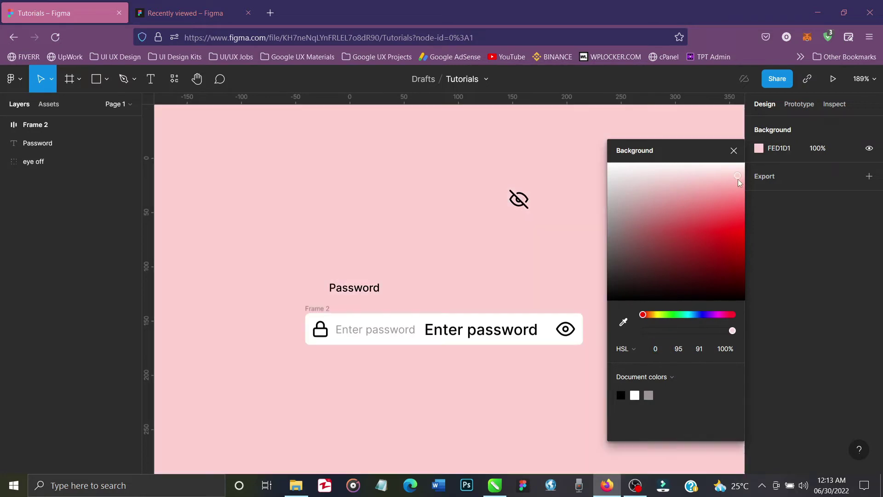
pyautogui.click(734, 151)
pyautogui.scroll(-2, 581, 282)
pyautogui.hscroll(2, 582, 282)
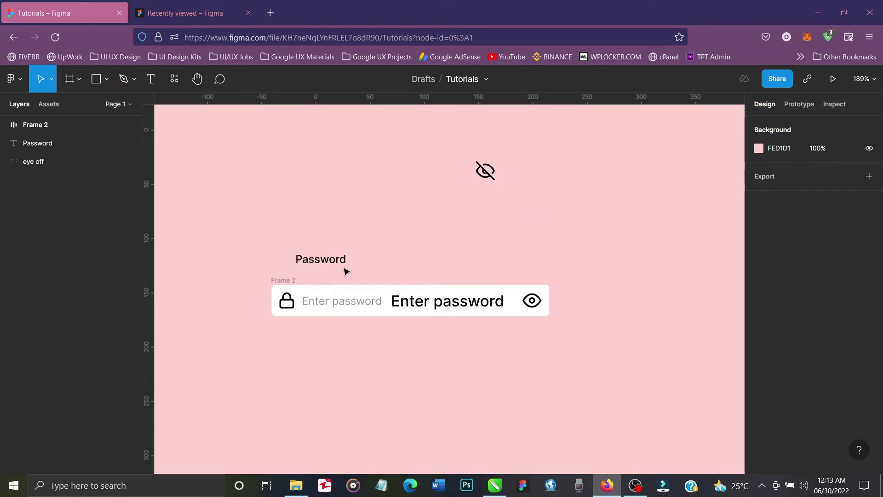
# Set Frame 2's vertical padding to 8 and its height to Fixed at 33
pyautogui.click(293, 280)
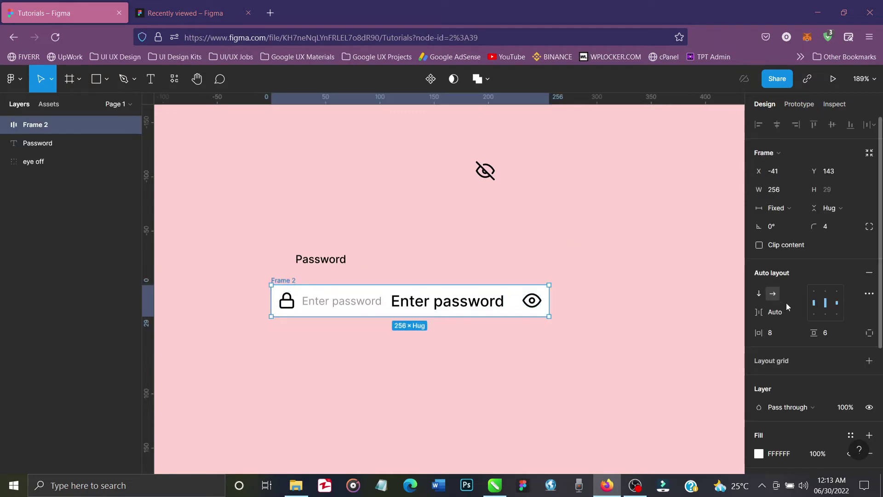
pyautogui.click(834, 334)
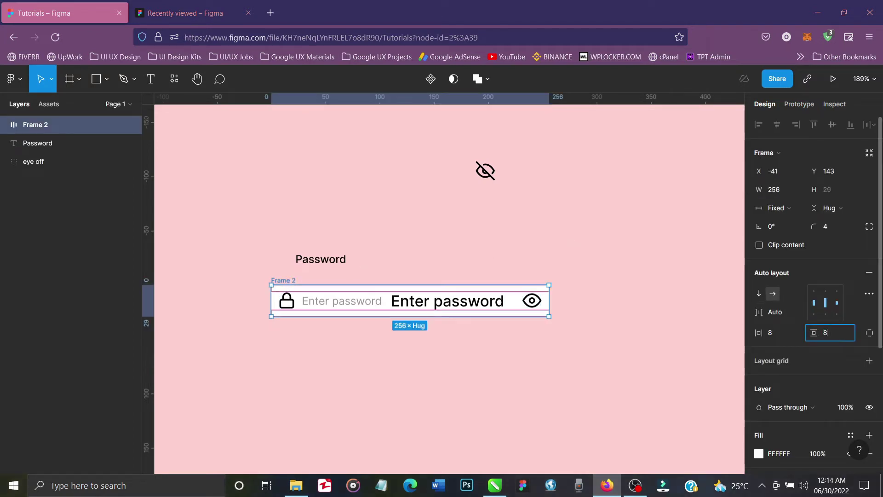
pyautogui.write('8')
pyautogui.press('Return')
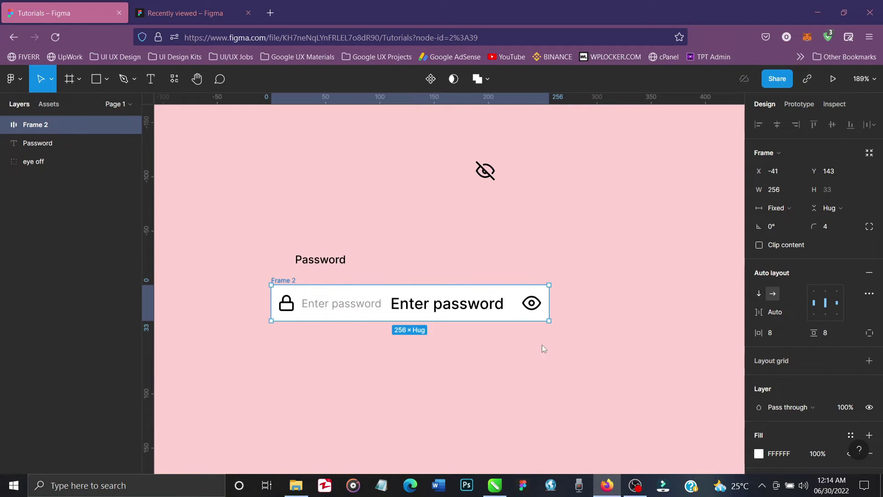
pyautogui.click(590, 360)
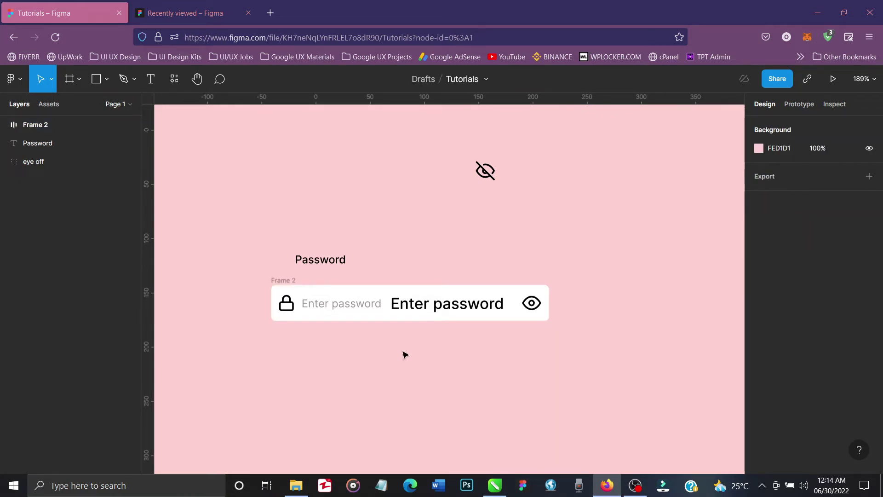
pyautogui.click(289, 281)
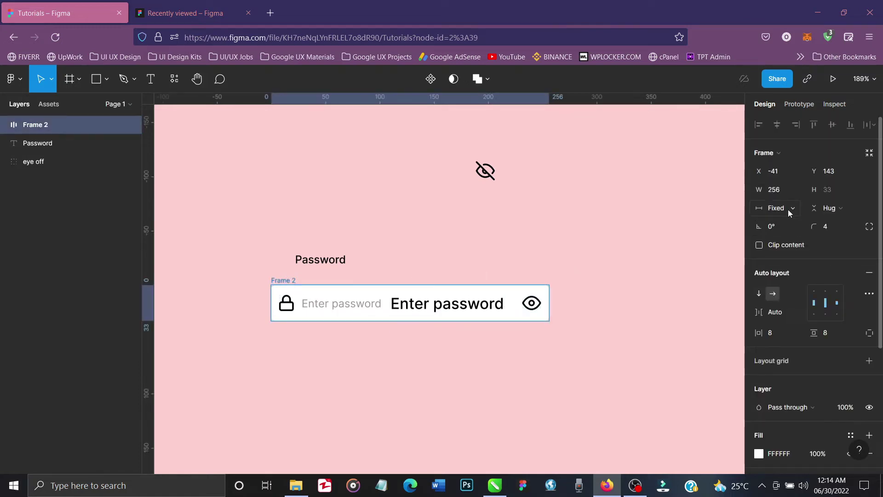
pyautogui.click(841, 209)
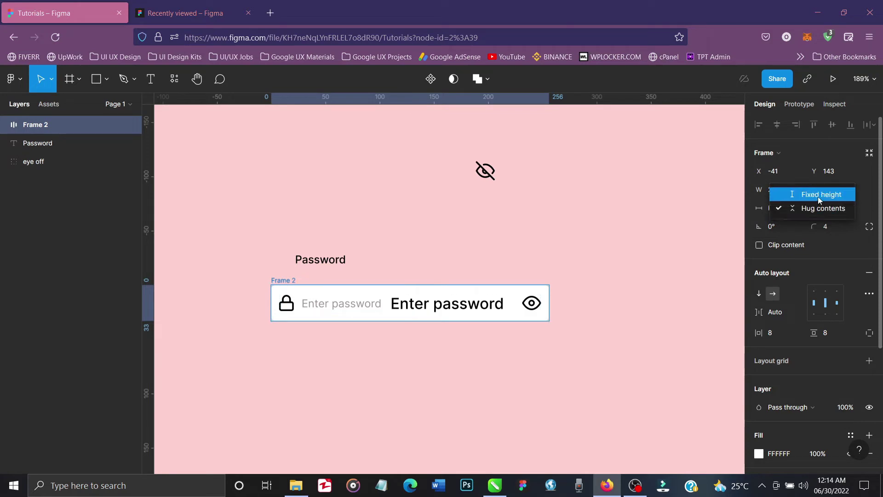
pyautogui.click(819, 199)
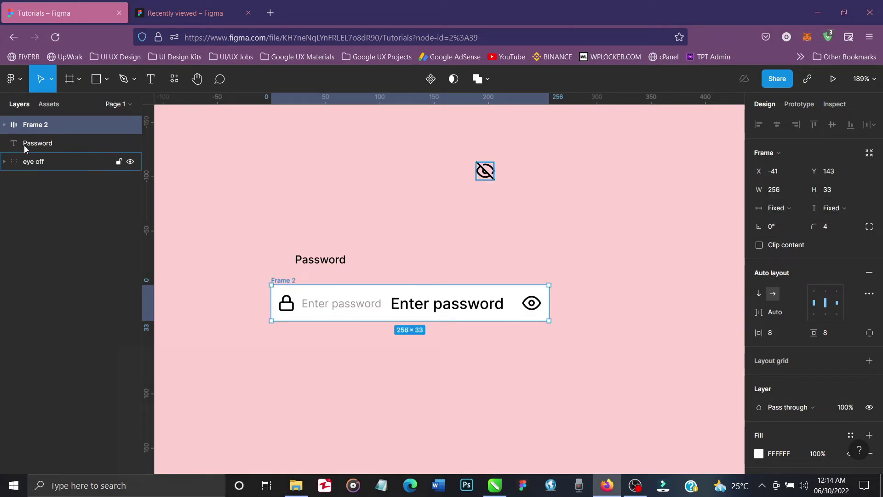
pyautogui.click(5, 126)
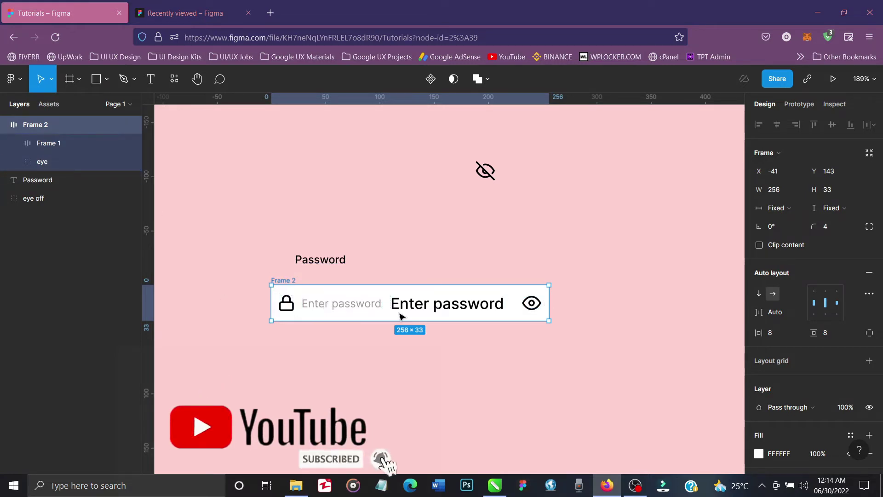
# Change the second Enter password text to 'victutorials' and hide the Enter password placeholder
pyautogui.click(443, 307)
pyautogui.click(443, 307)
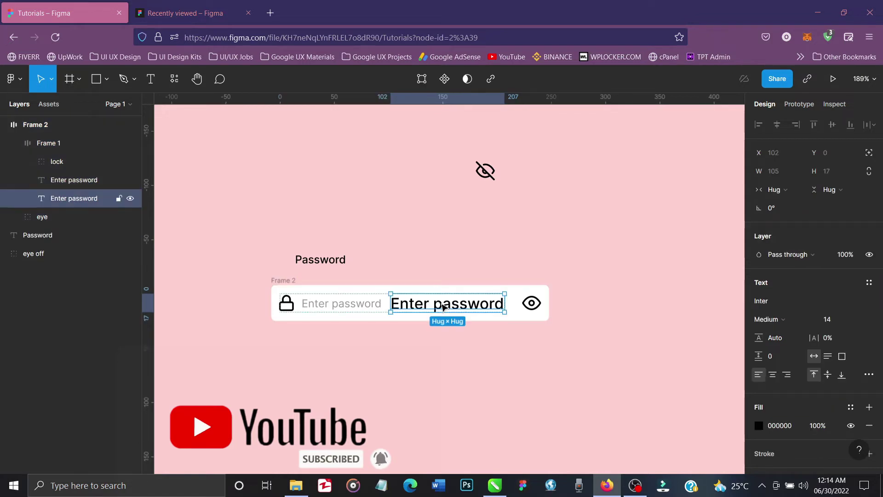
pyautogui.doubleClick(441, 304)
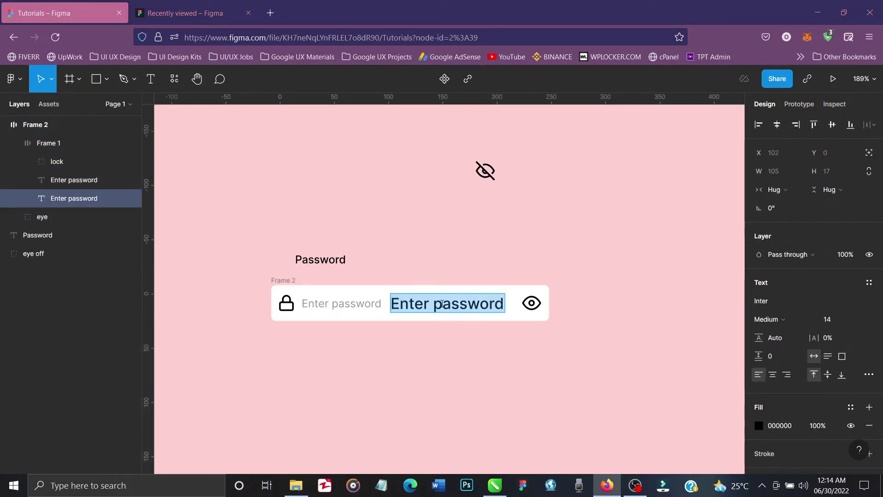
pyautogui.write('victo')
pyautogui.press('BackSpace')
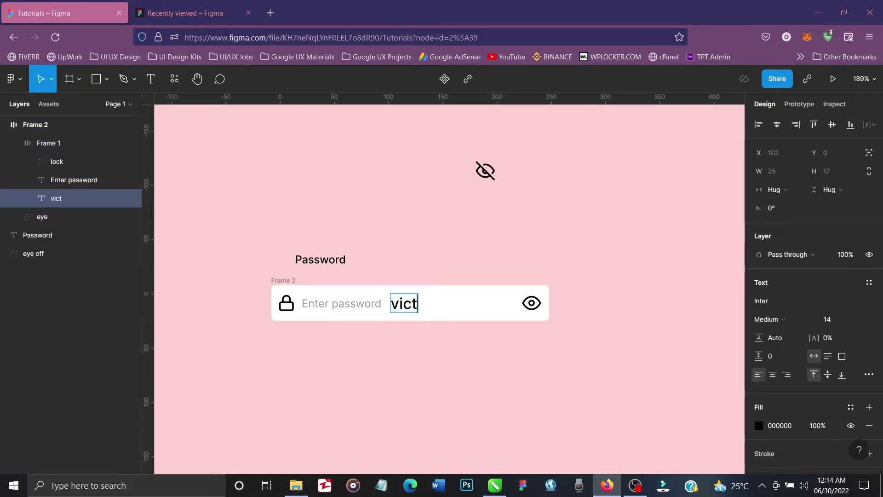
pyautogui.write('utorials')
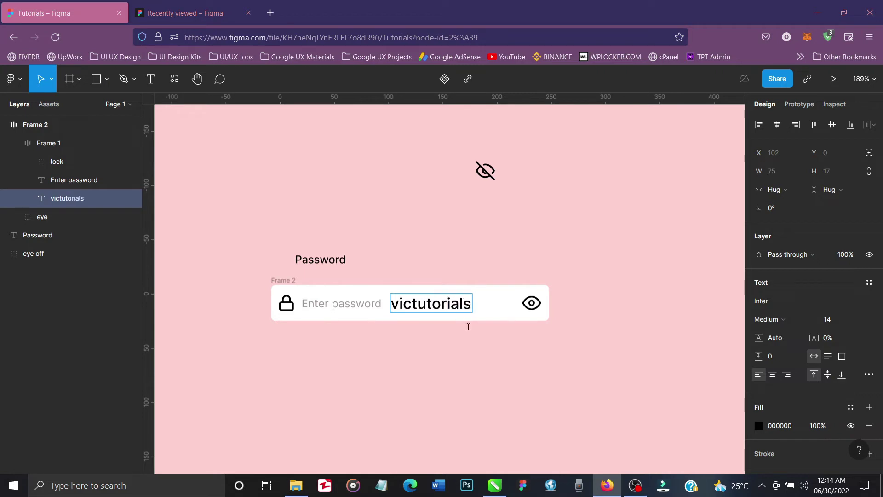
pyautogui.press('Escape')
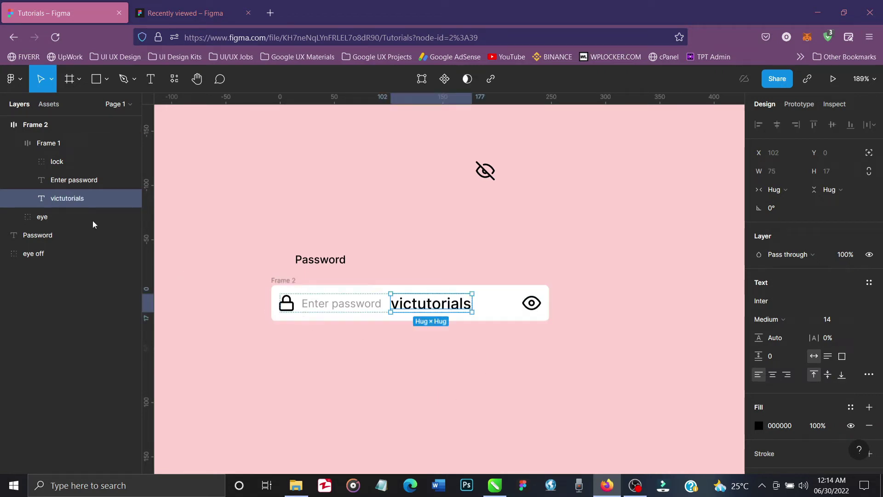
pyautogui.click(131, 180)
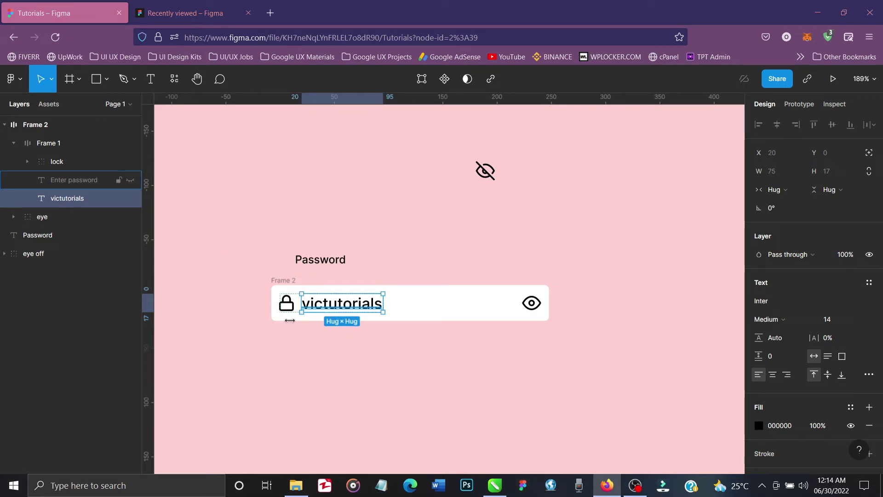
# Set Frame 2's horizontal padding to 14
pyautogui.click(317, 363)
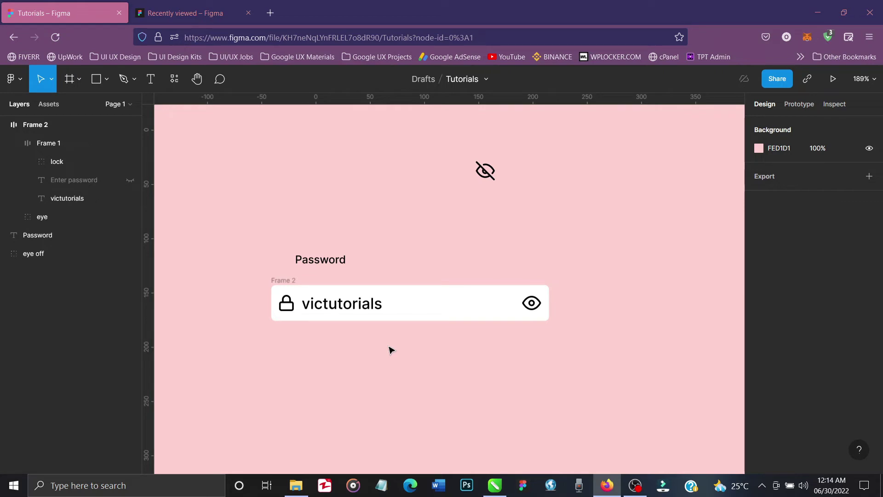
pyautogui.click(53, 144)
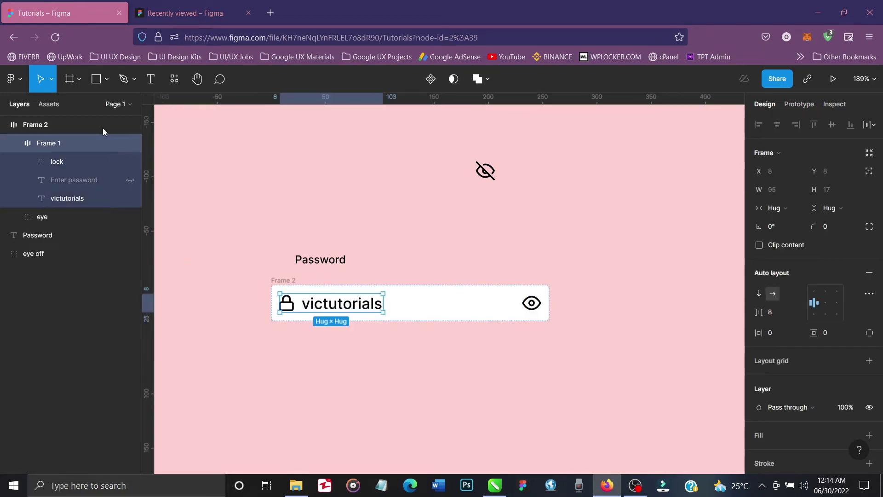
pyautogui.click(49, 125)
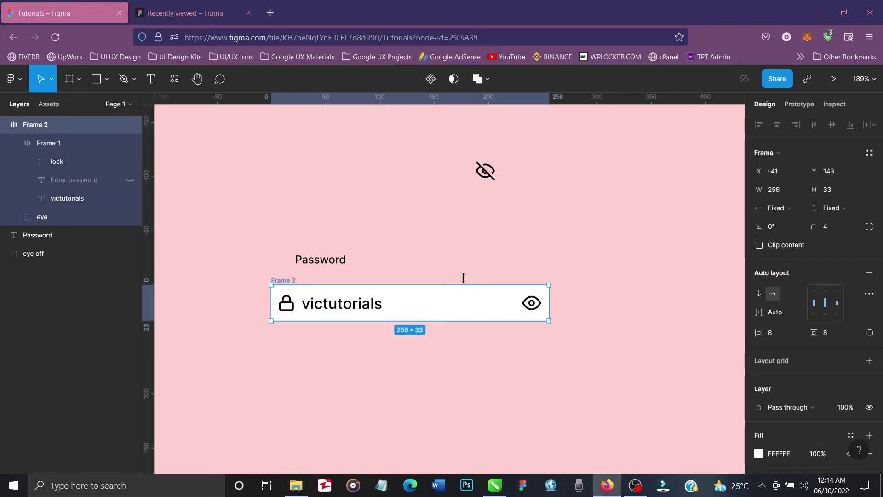
pyautogui.click(777, 338)
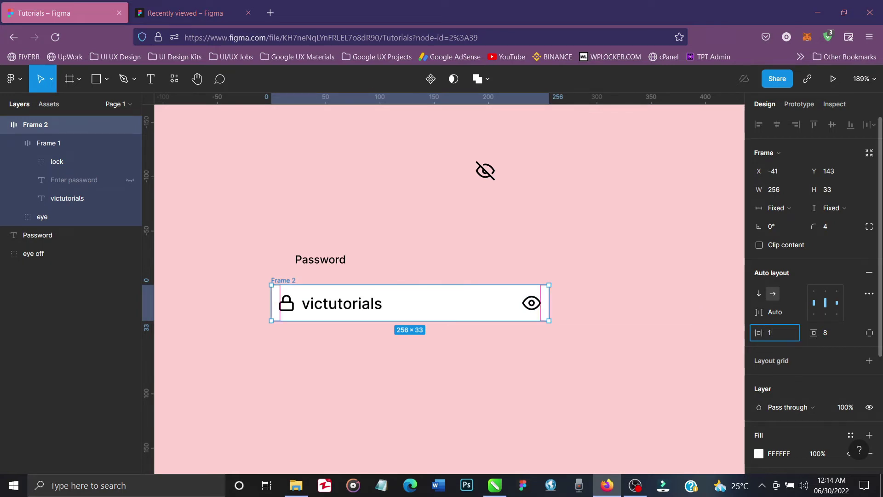
pyautogui.write('14')
pyautogui.press('Return')
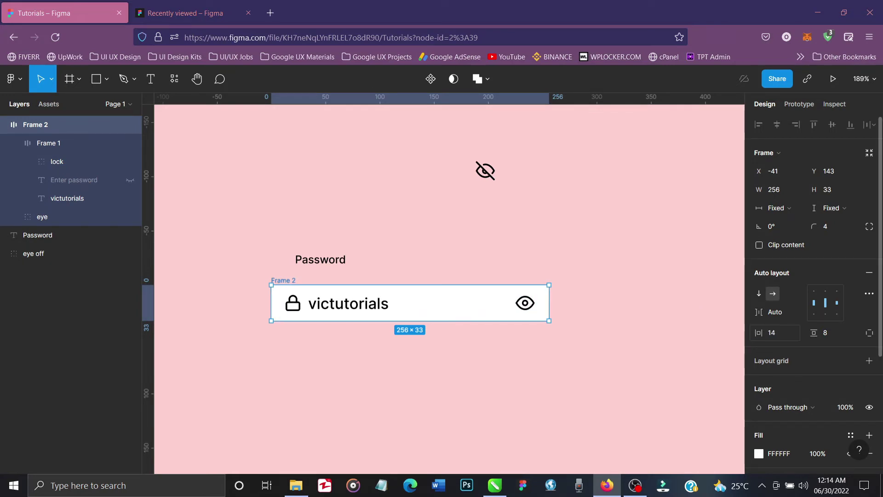
# Move the Password label above the input box and wrap both with Shift+A into Frame 3
pyautogui.click(559, 405)
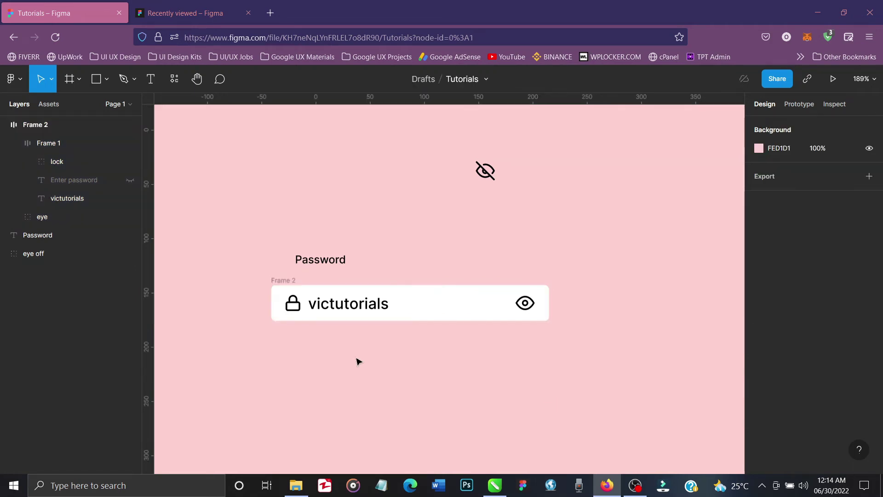
pyautogui.click(325, 262)
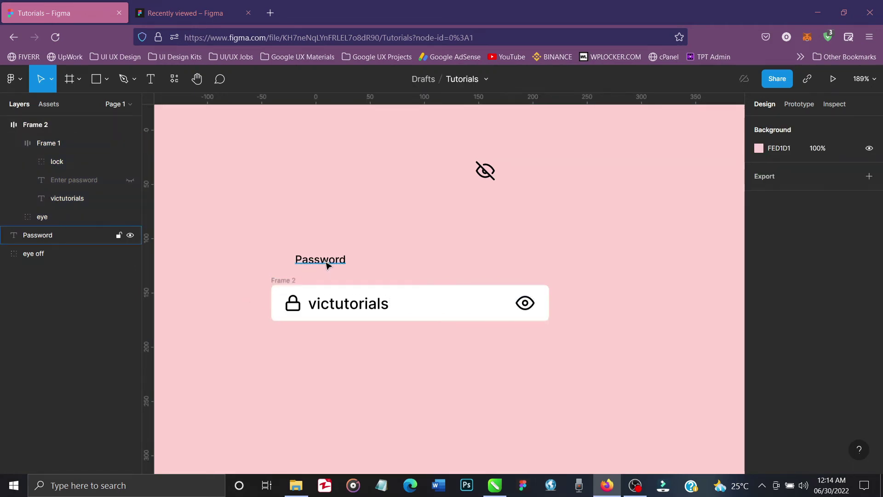
pyautogui.moveTo(327, 263); pyautogui.dragTo(305, 278)
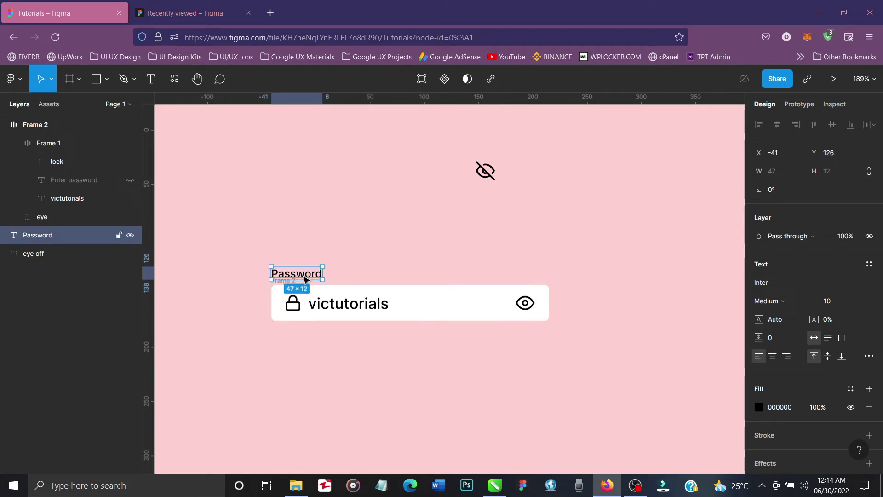
pyautogui.keyDown('shift'); pyautogui.click(410, 300); pyautogui.keyUp('shift')
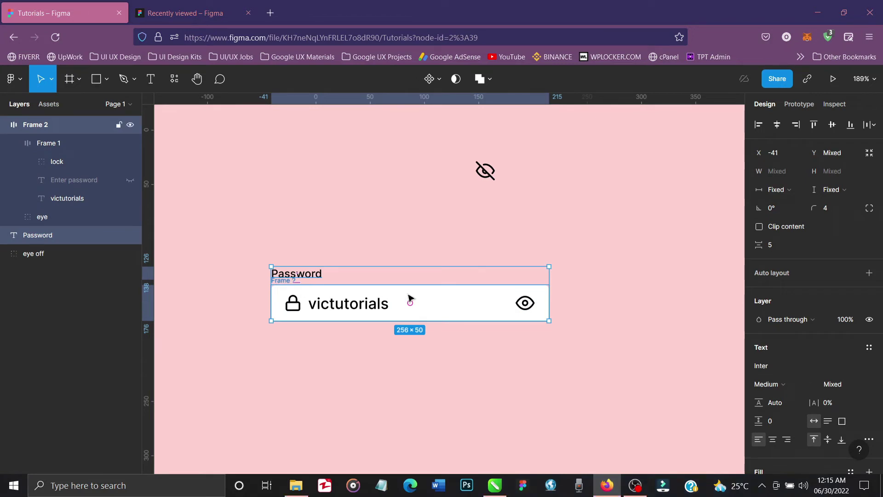
pyautogui.hotkey('shift', 'a')
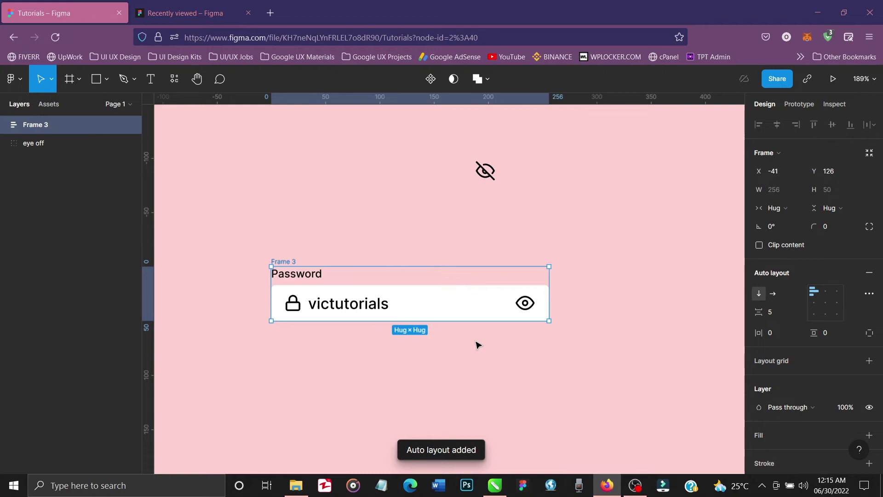
pyautogui.scroll(-2, 479, 345)
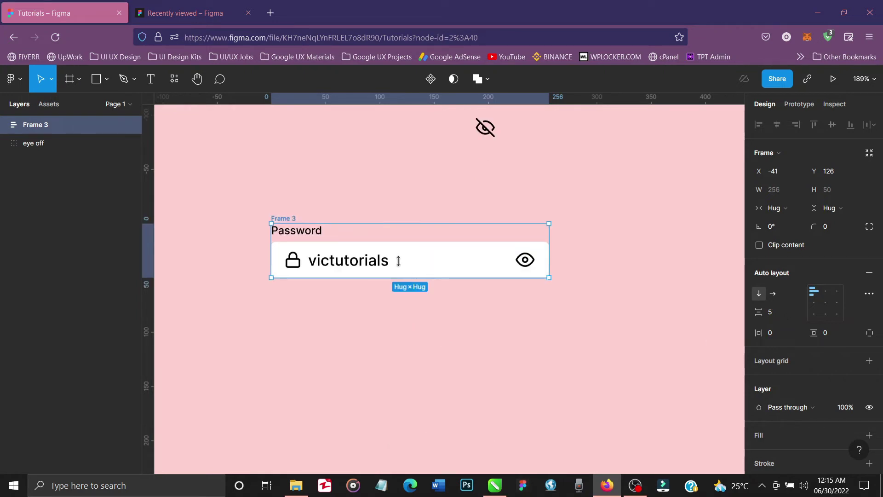
pyautogui.press('alt')
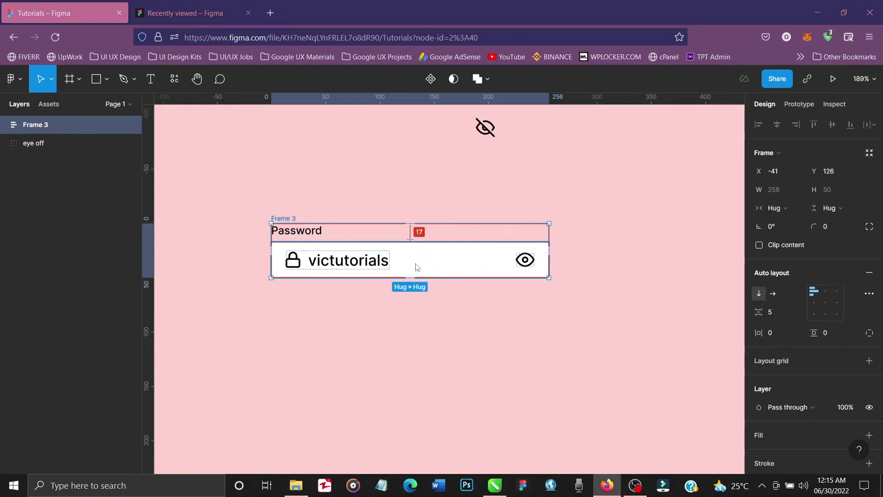
# Duplicate Frame 3 below the original as Frame 4
pyautogui.moveTo(418, 267); pyautogui.dragTo(416, 343)
pyautogui.click(597, 328)
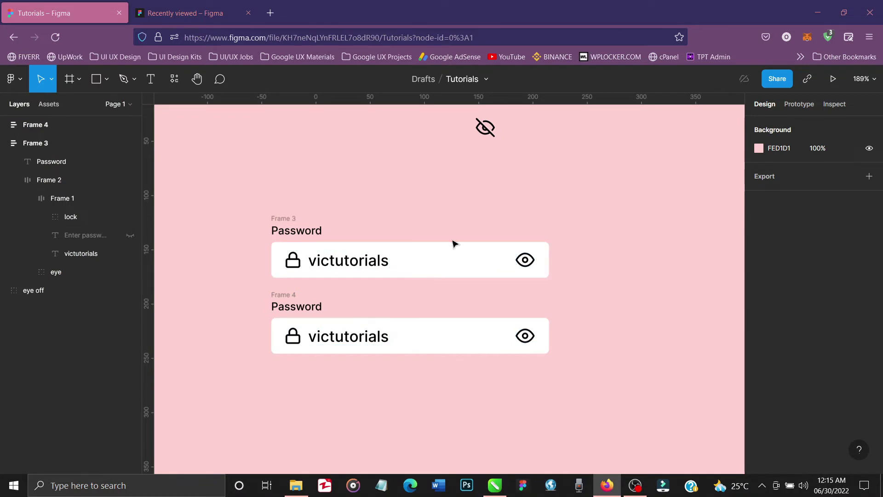
pyautogui.click(524, 259)
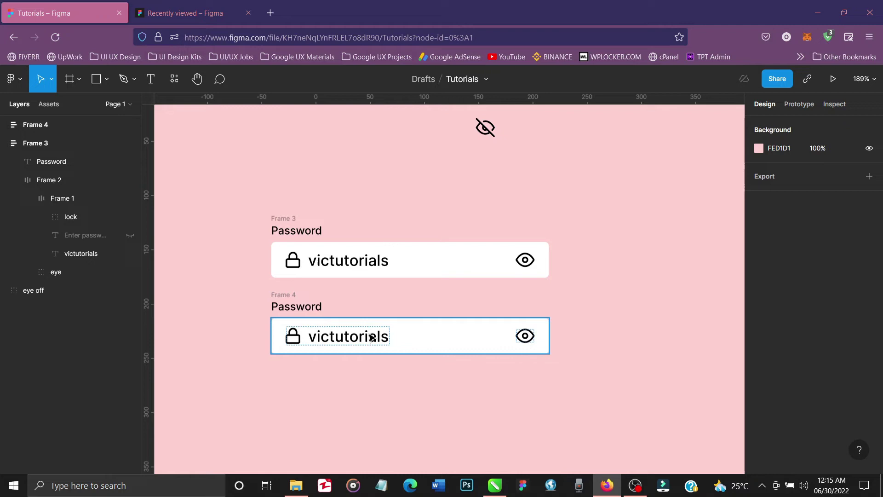
# In Frame 4, show the Enter password placeholder and hide the victutorials text
pyautogui.click(289, 295)
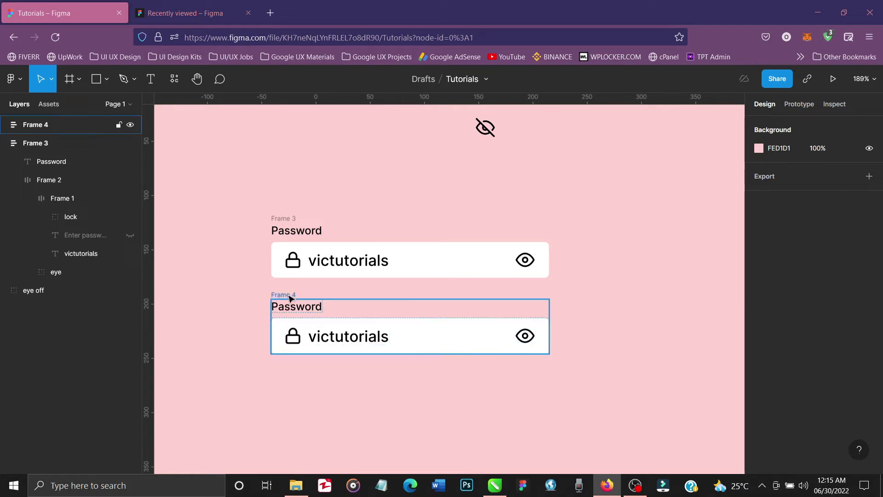
pyautogui.click(5, 144)
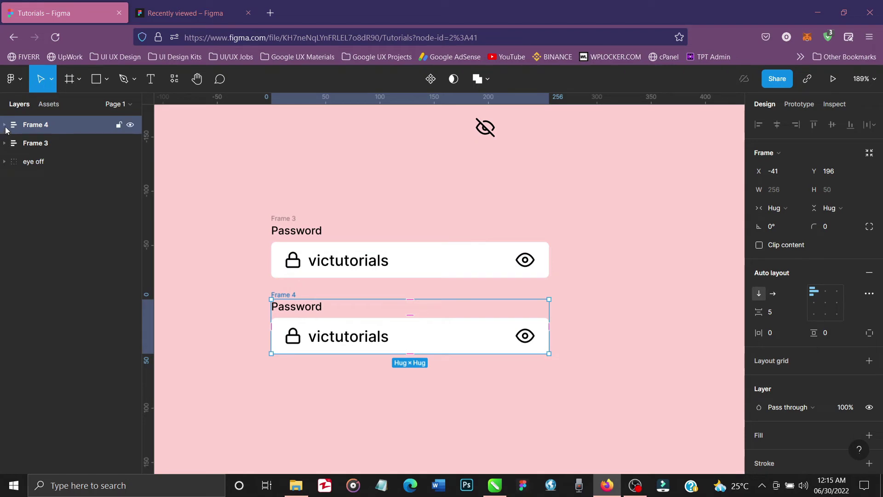
pyautogui.click(5, 127)
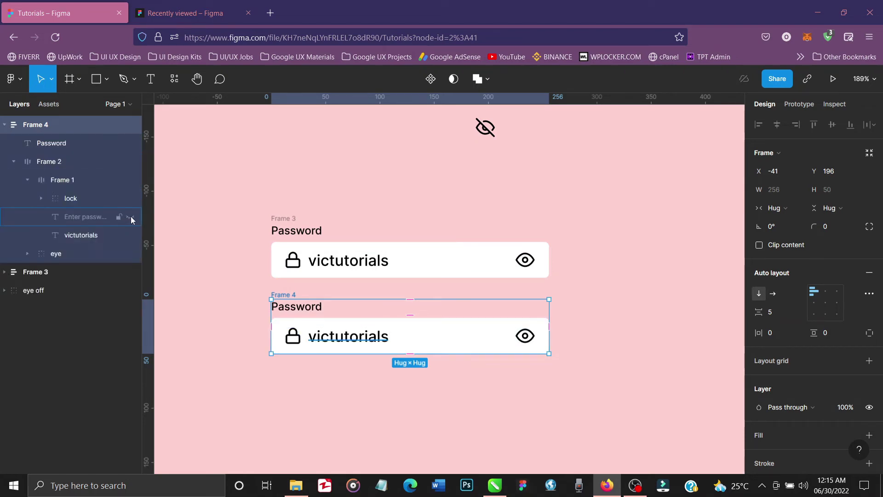
pyautogui.click(131, 217)
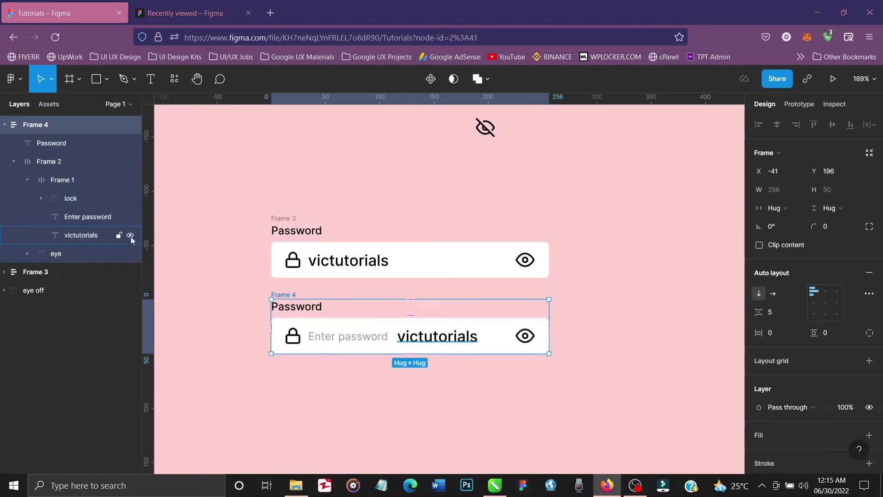
pyautogui.click(130, 235)
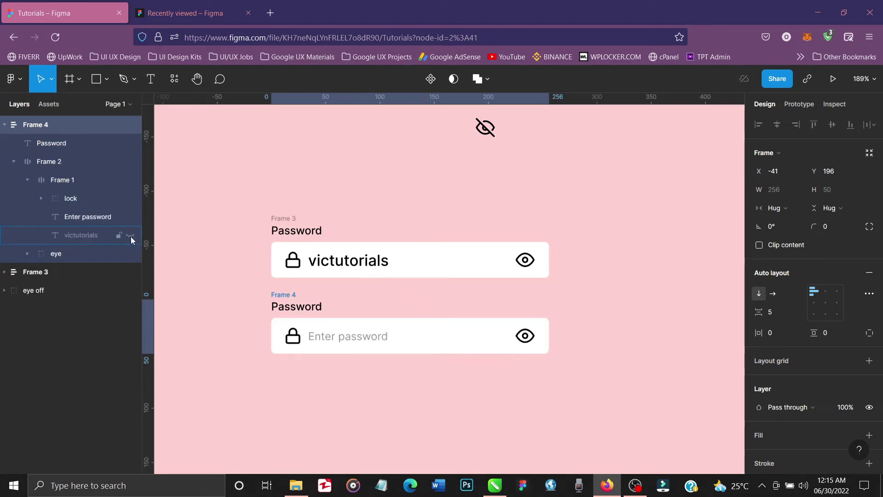
pyautogui.click(487, 400)
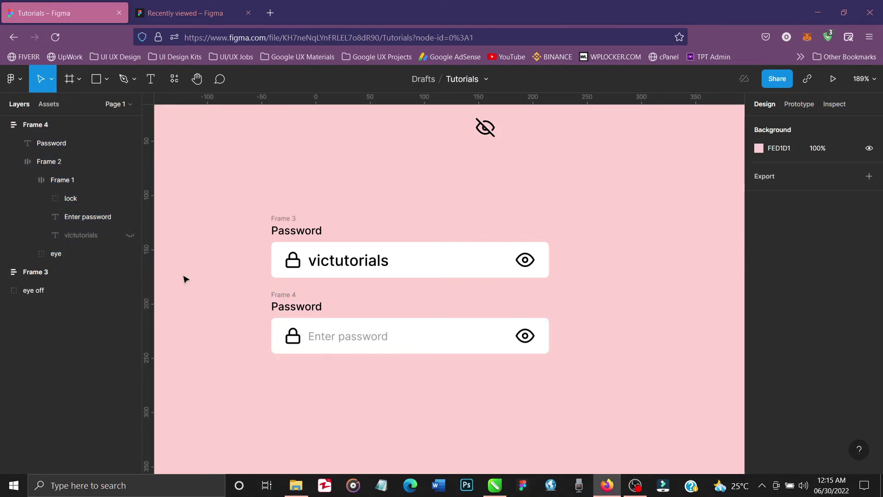
pyautogui.click(479, 132)
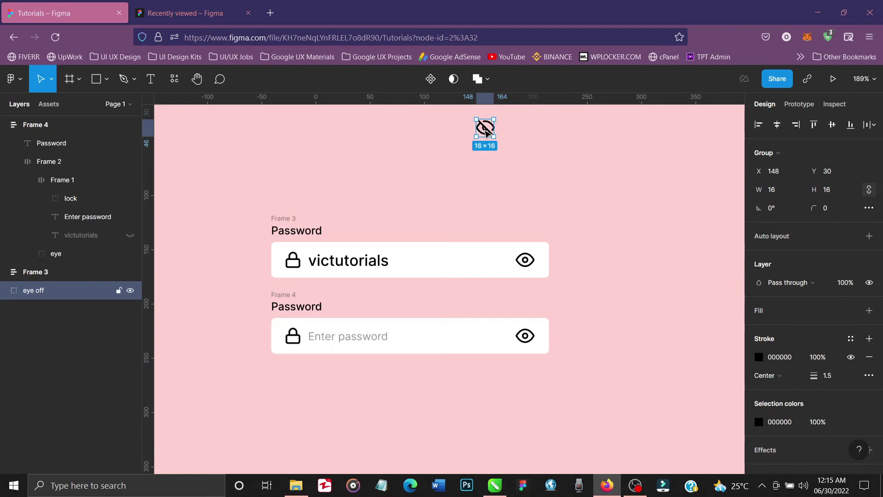
# Place the eye-off icon beside Frame 4, replace victutorials with asterisks, and hide the placeholder
pyautogui.moveTo(485, 131); pyautogui.dragTo(577, 333)
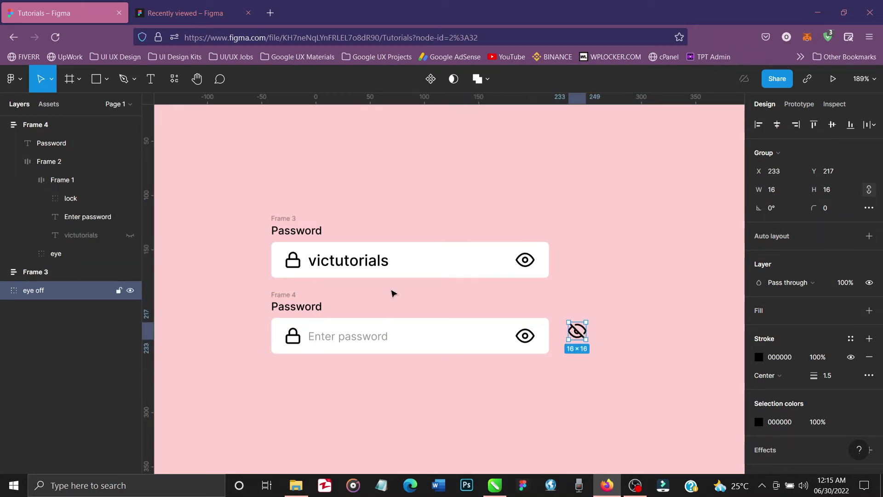
pyautogui.click(131, 236)
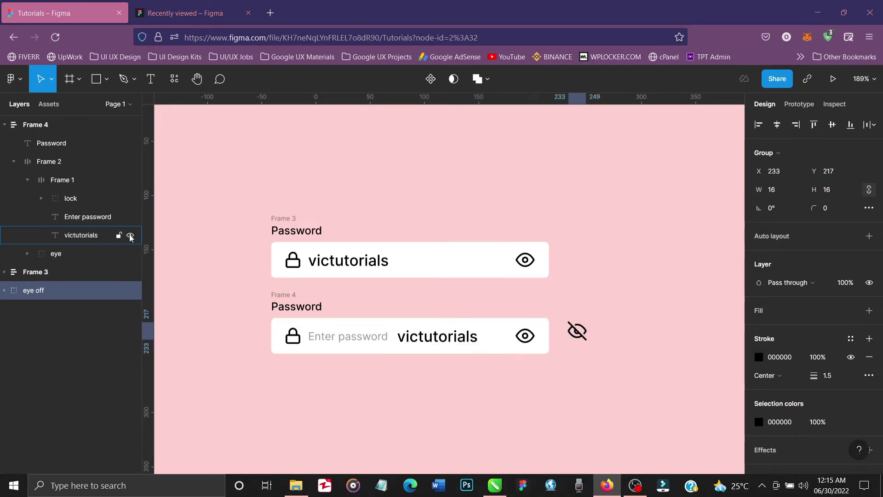
pyautogui.click(91, 237)
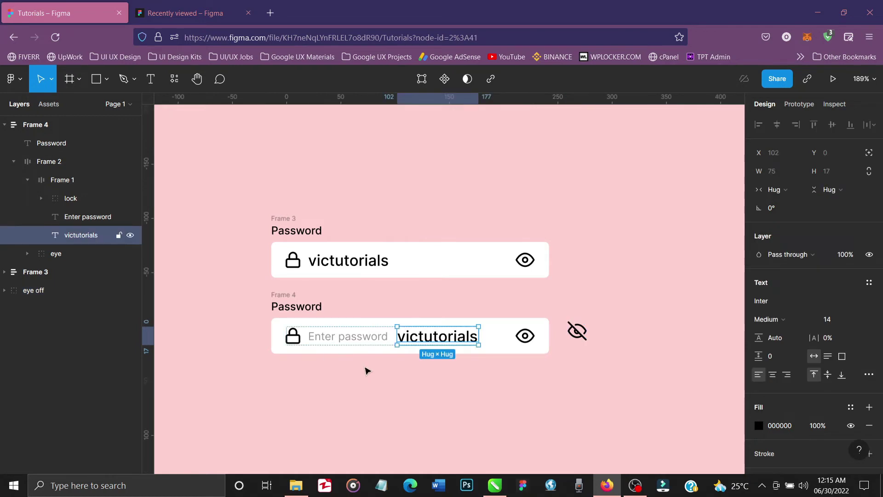
pyautogui.doubleClick(414, 339)
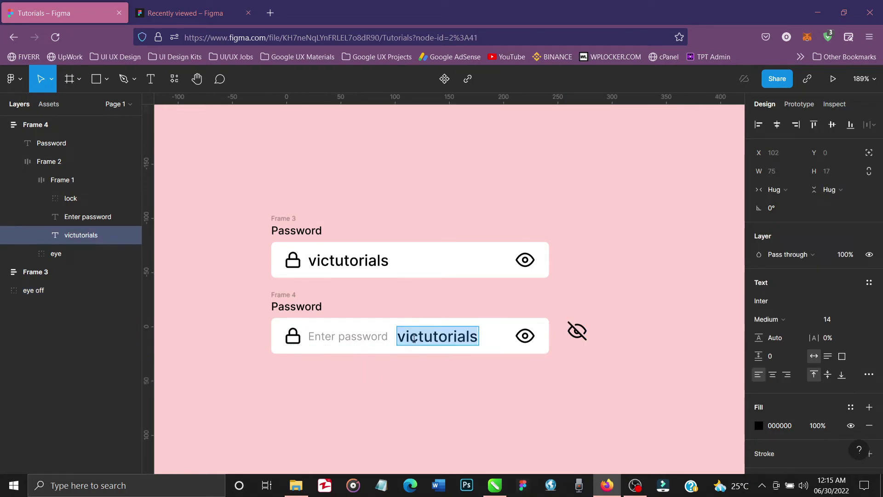
pyautogui.write('***********')
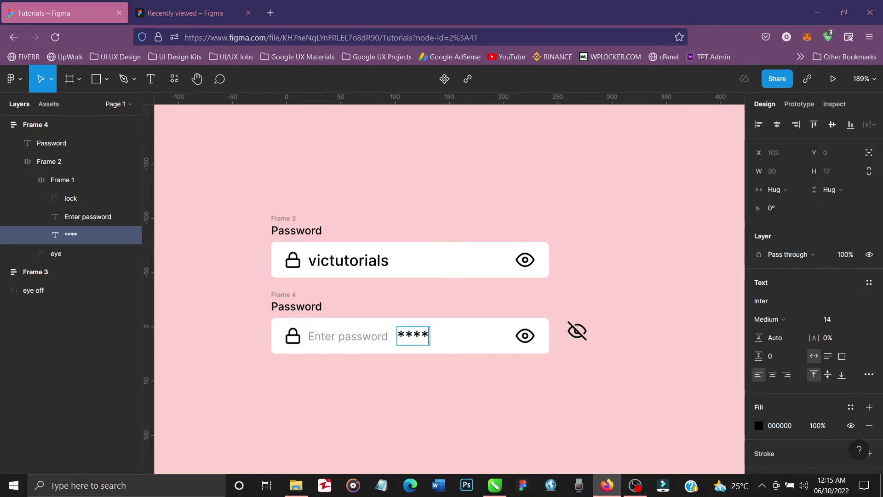
pyautogui.write('*')
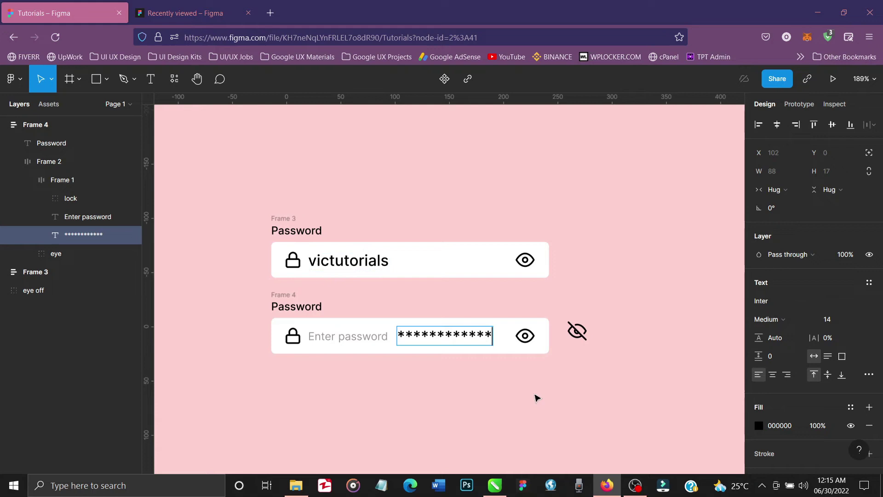
pyautogui.press('Escape')
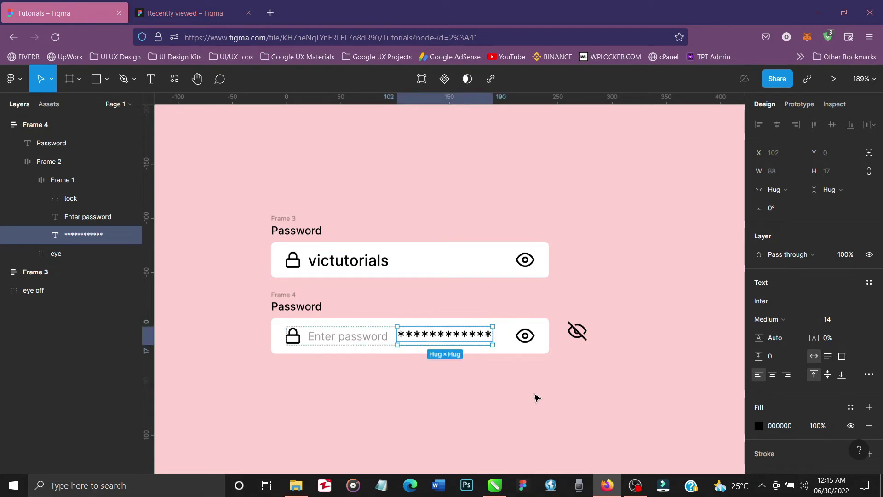
pyautogui.click(130, 217)
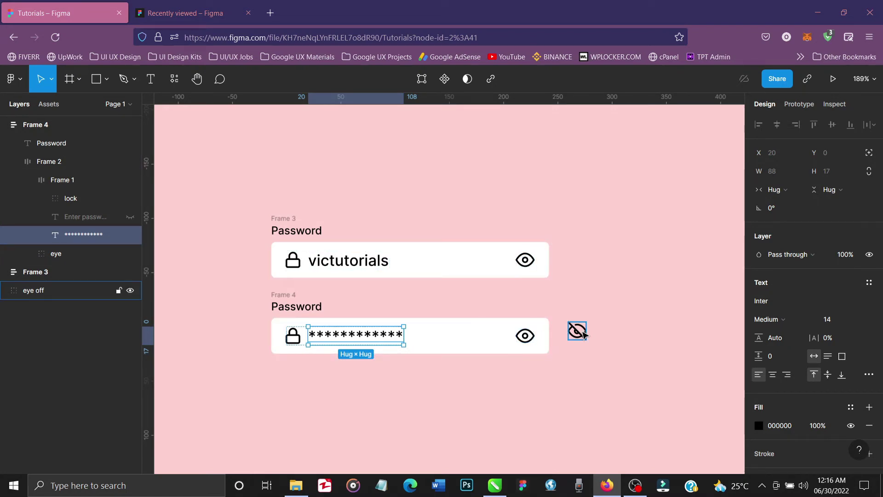
pyautogui.press('Escape')
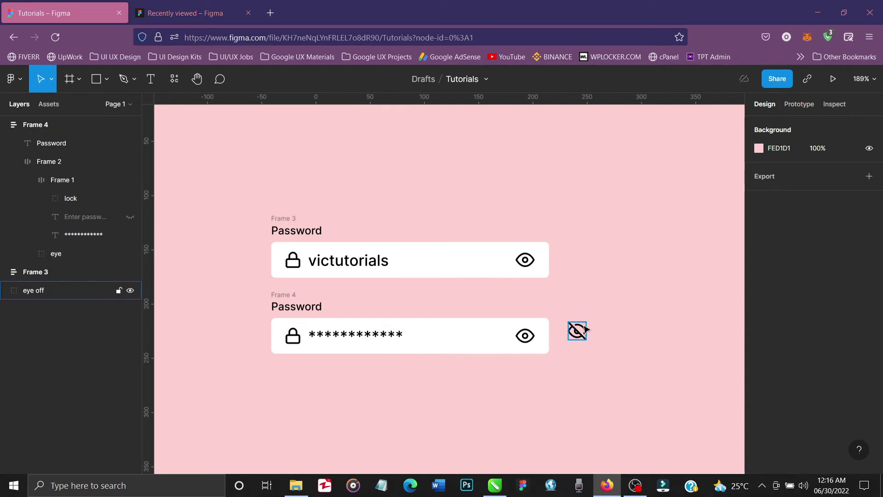
# Move the eye-off icon into Frame 3's input box before 'eye', then delete the eye icon
pyautogui.click(579, 331)
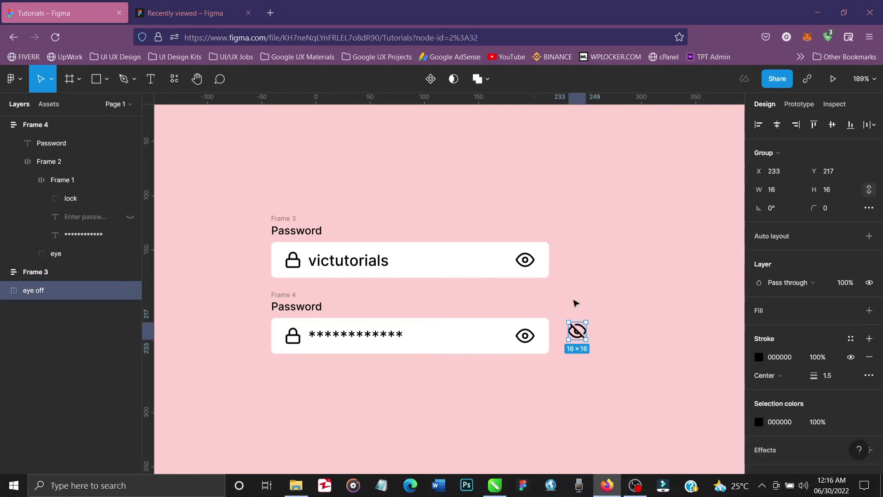
pyautogui.moveTo(582, 332); pyautogui.dragTo(570, 272)
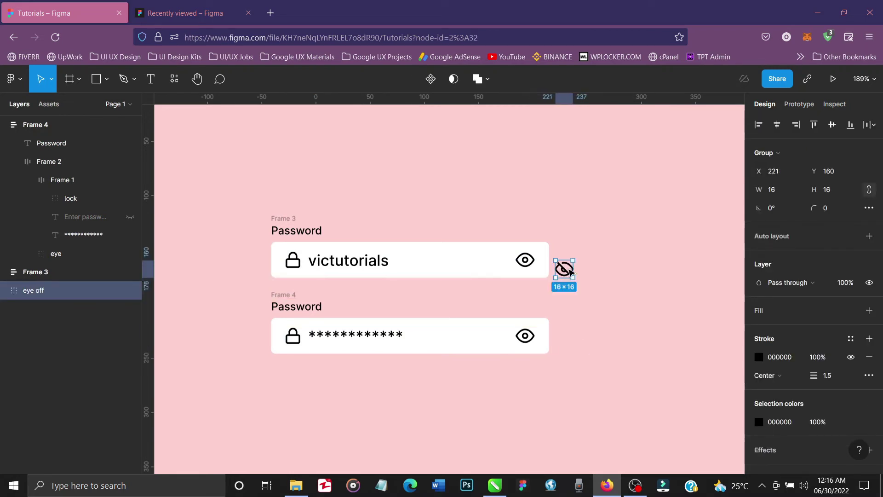
pyautogui.click(303, 235)
pyautogui.click(281, 218)
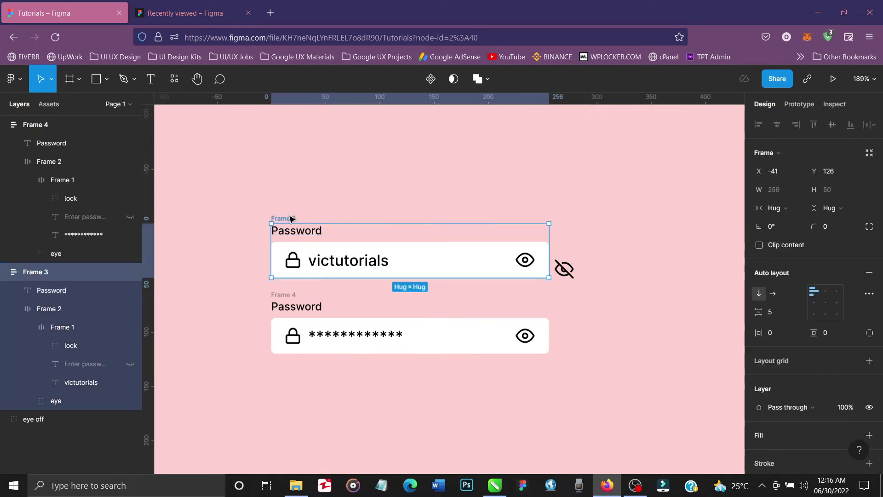
pyautogui.click(570, 270)
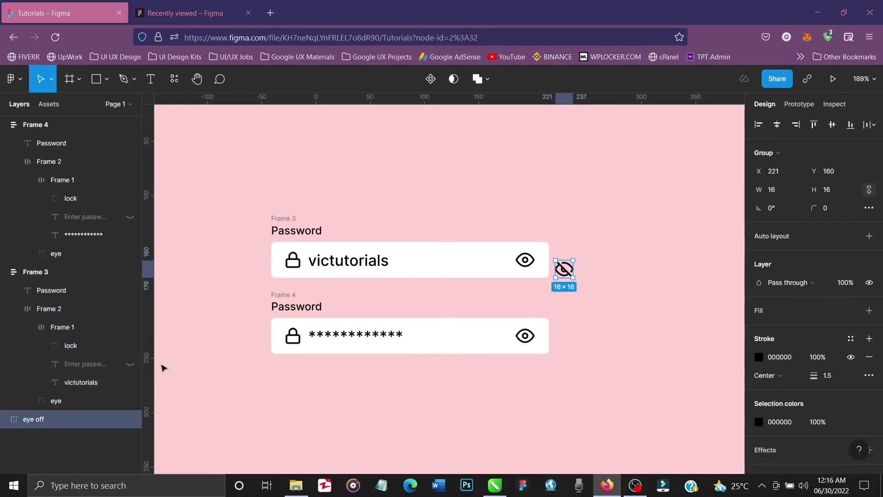
pyautogui.moveTo(48, 421); pyautogui.dragTo(44, 392)
pyautogui.click(61, 419)
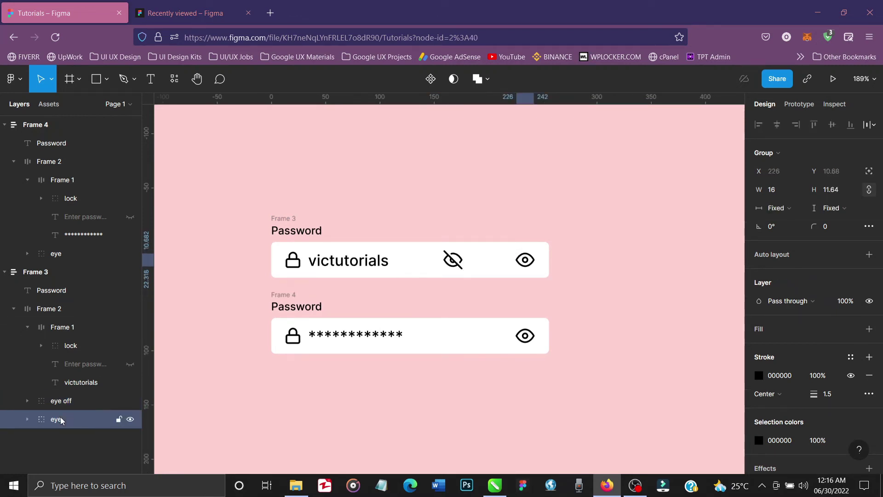
pyautogui.press('Delete')
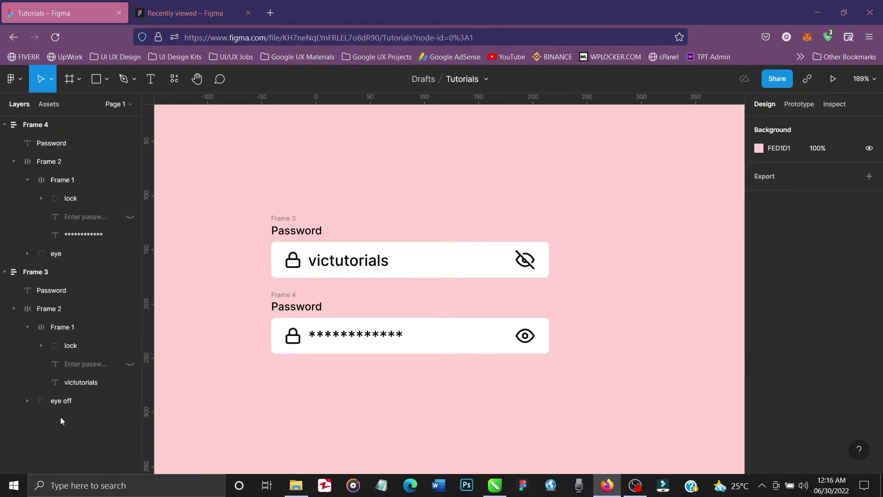
pyautogui.scroll(-2, 350, 435)
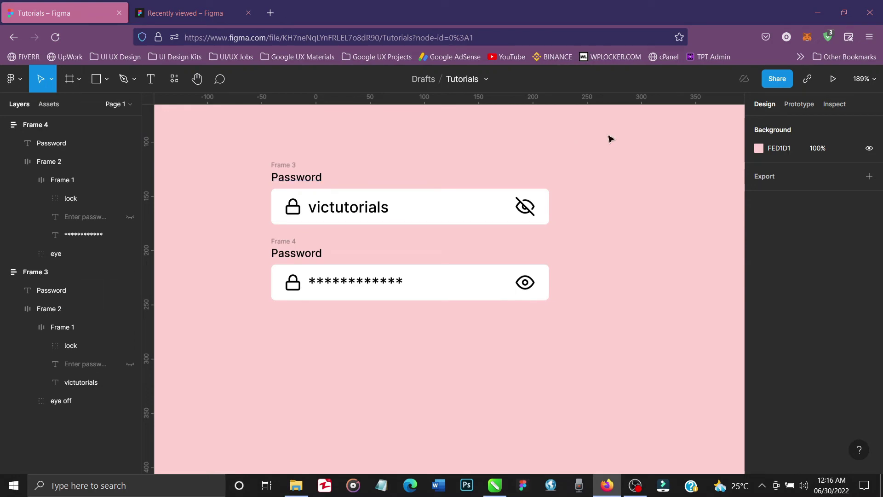
# Combine Frames 3 and 4 into a component set
pyautogui.moveTo(607, 134); pyautogui.dragTo(242, 319)
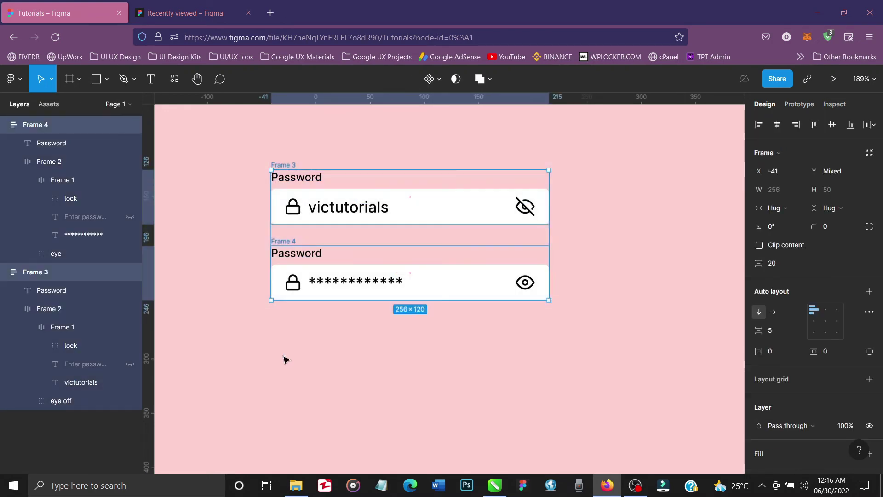
pyautogui.click(246, 311)
pyautogui.click(284, 165)
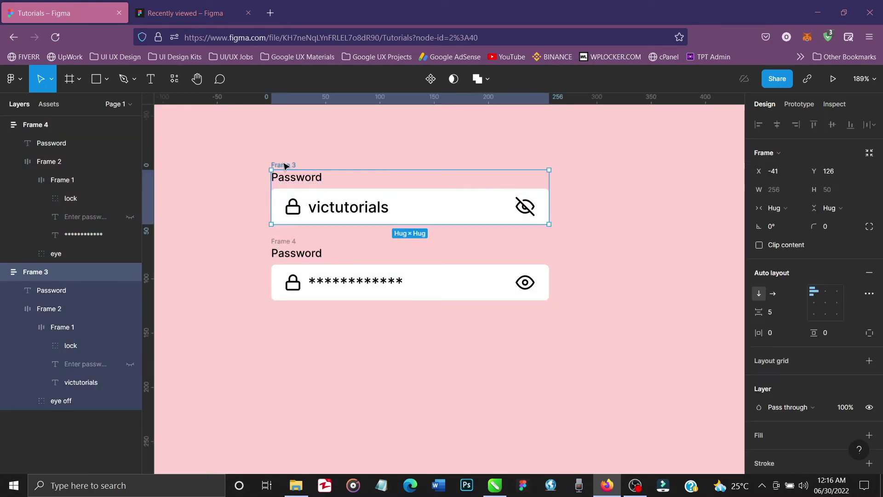
pyautogui.keyDown('shift'); pyautogui.click(283, 242); pyautogui.keyUp('shift')
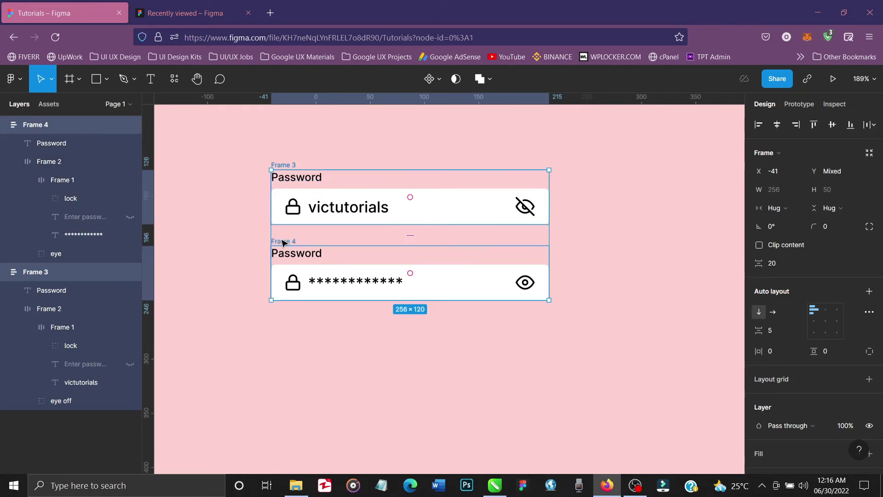
pyautogui.click(432, 79)
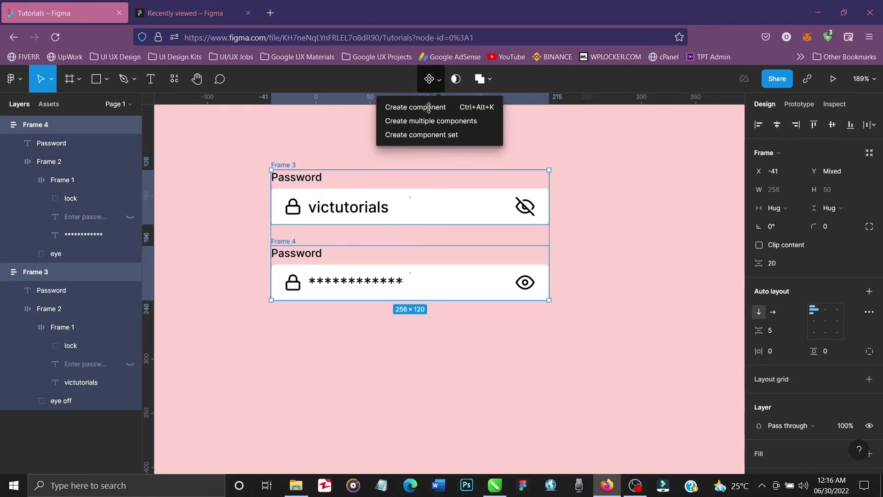
pyautogui.click(430, 135)
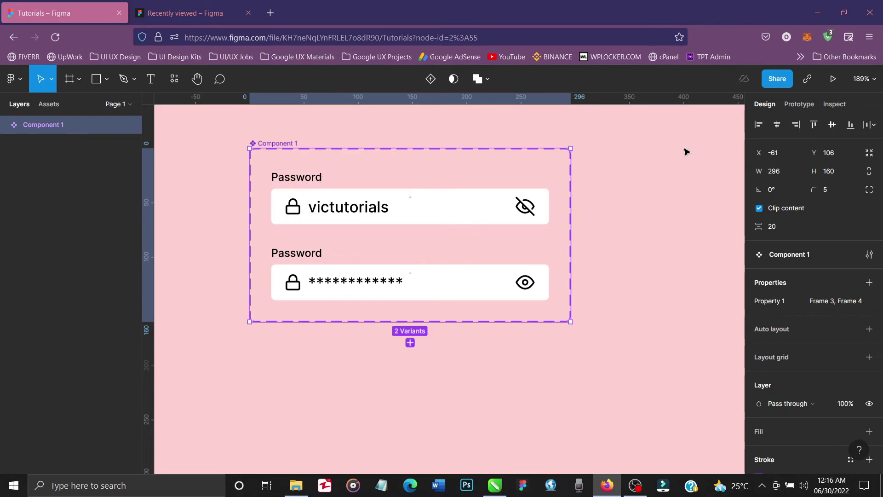
# Link the top variant's eye-off icon to the Frame 4 variant with Smart animate
pyautogui.click(798, 104)
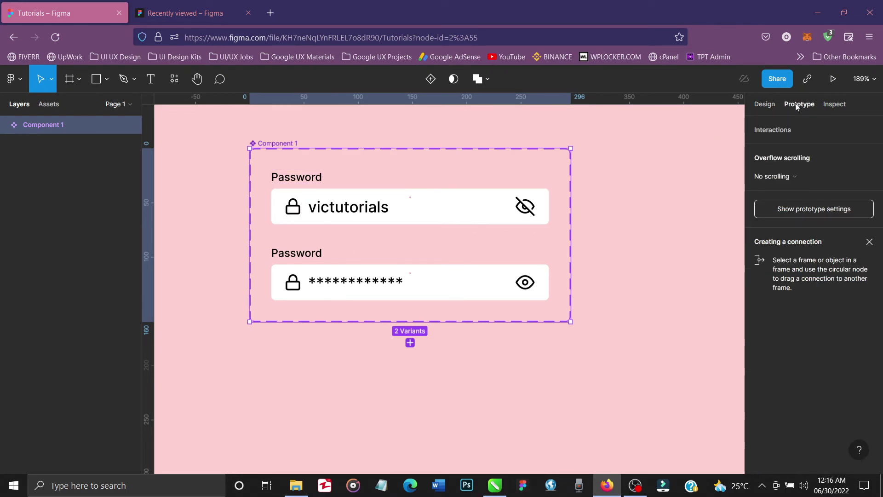
pyautogui.click(312, 180)
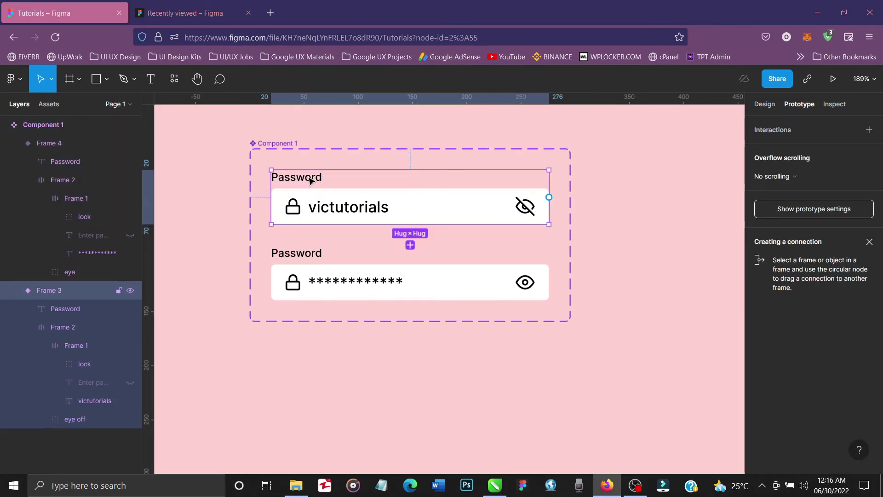
pyautogui.keyDown('ctrl'); pyautogui.click(528, 209); pyautogui.keyUp('ctrl')
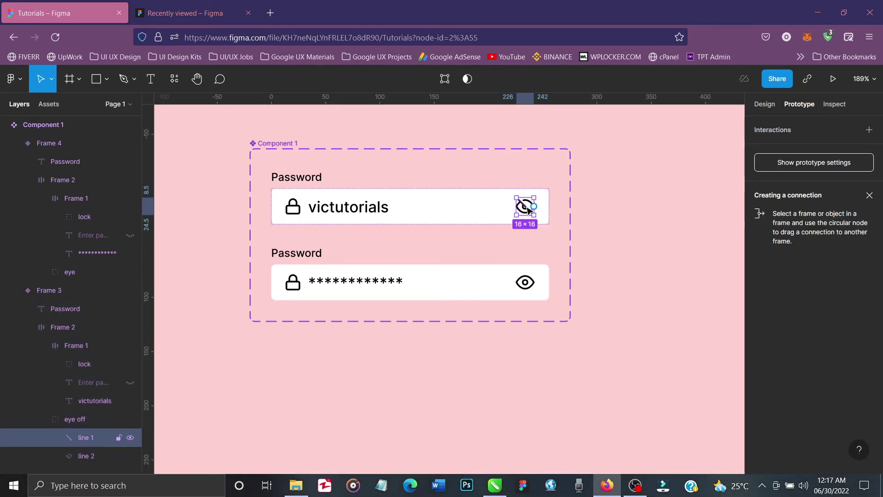
pyautogui.click(84, 419)
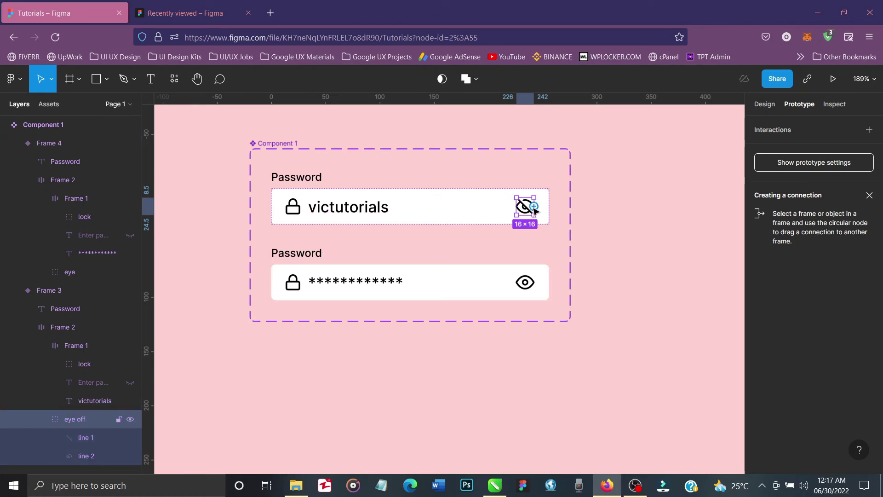
pyautogui.moveTo(533, 207); pyautogui.dragTo(491, 281)
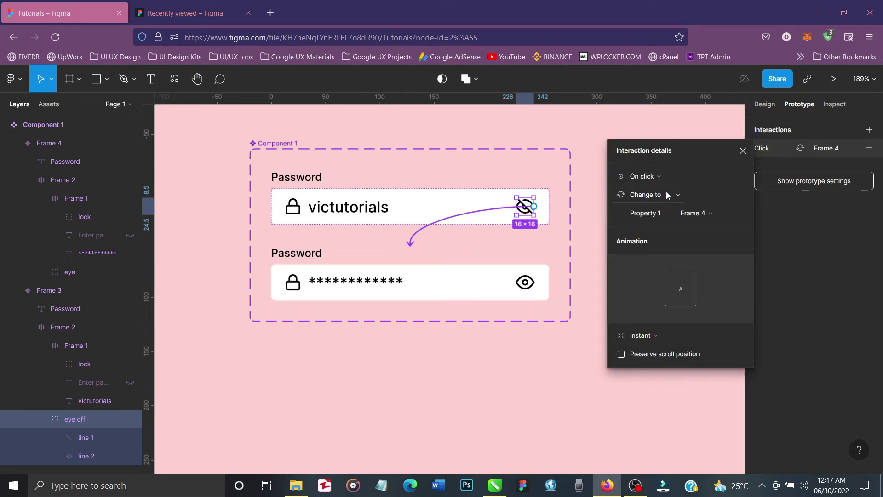
pyautogui.click(659, 333)
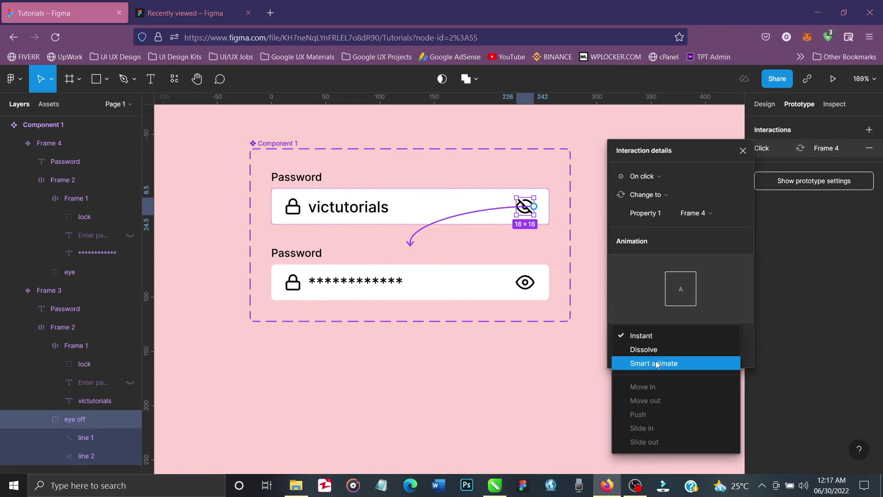
pyautogui.click(657, 363)
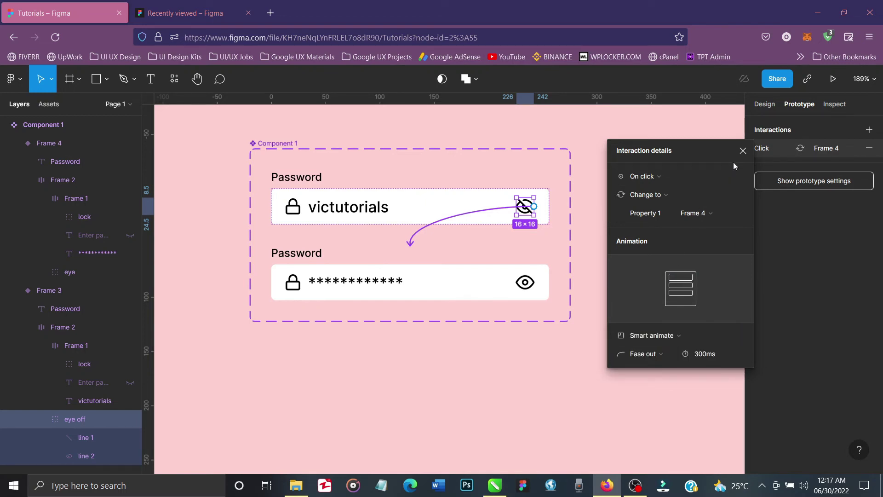
pyautogui.click(743, 151)
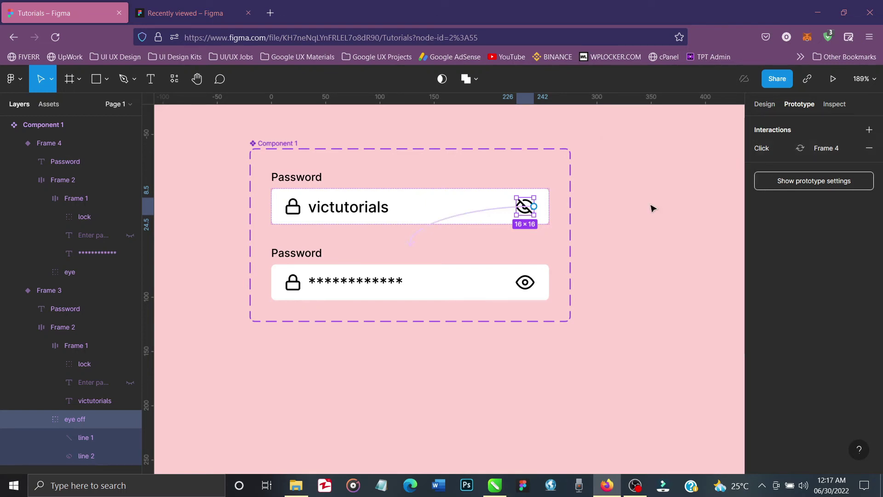
# Link the bottom variant's eye icon back to the Frame 3 variant
pyautogui.keyDown('ctrl'); pyautogui.click(529, 284); pyautogui.keyUp('ctrl')
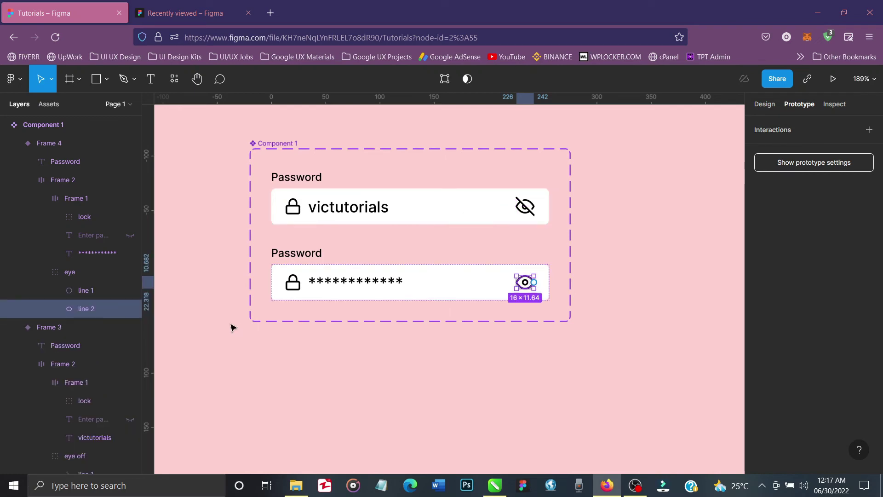
pyautogui.click(82, 273)
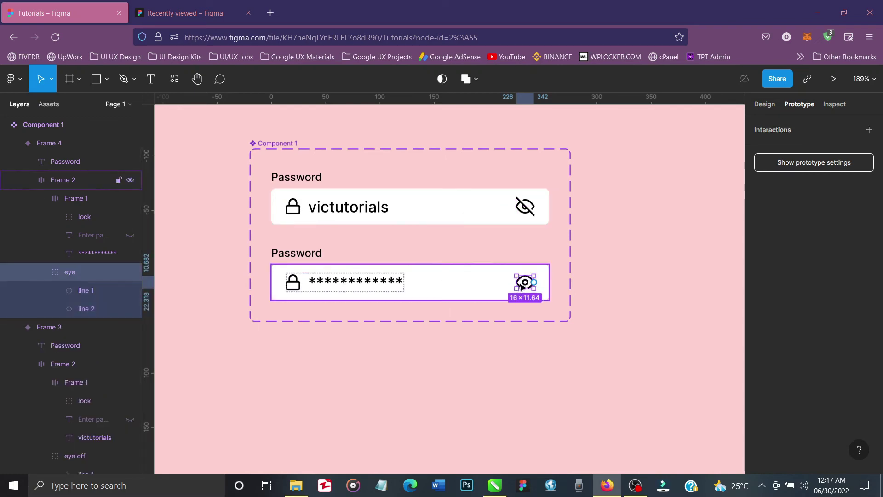
pyautogui.moveTo(533, 282); pyautogui.dragTo(510, 225)
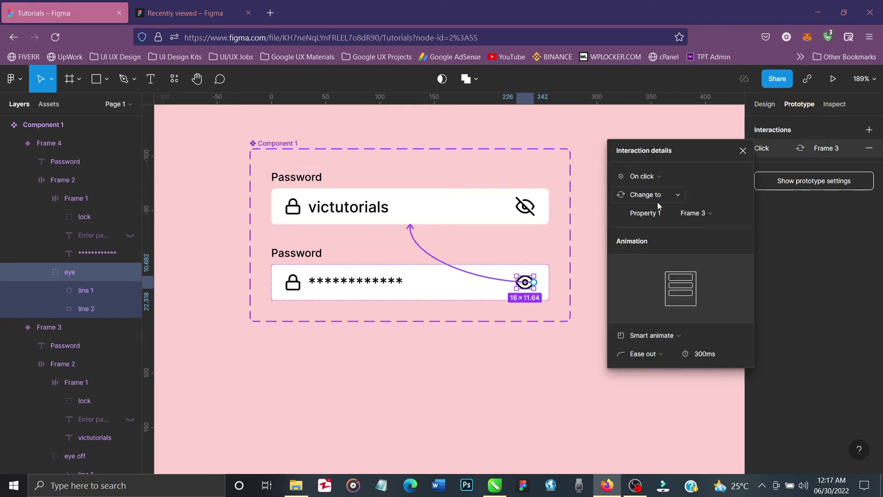
pyautogui.click(743, 150)
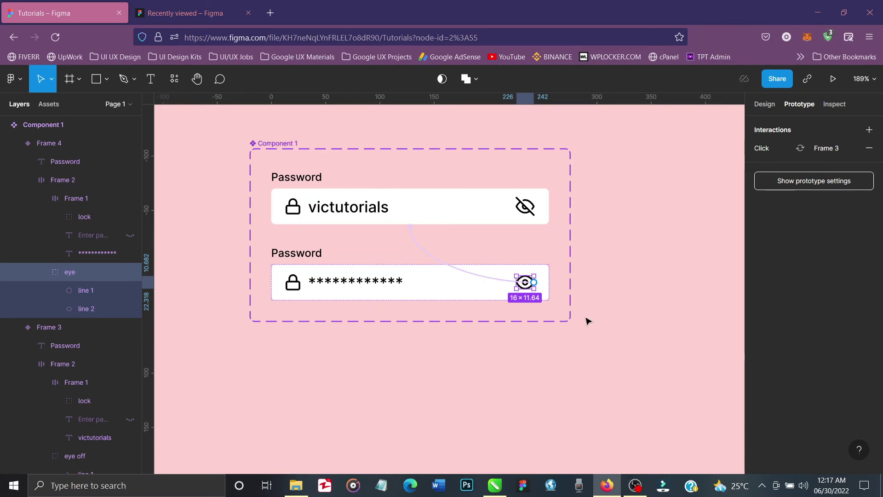
pyautogui.scroll(-2, 585, 319)
# Draw a new 412×246 frame to the right of the component set
pyautogui.scroll(-1, 567, 367)
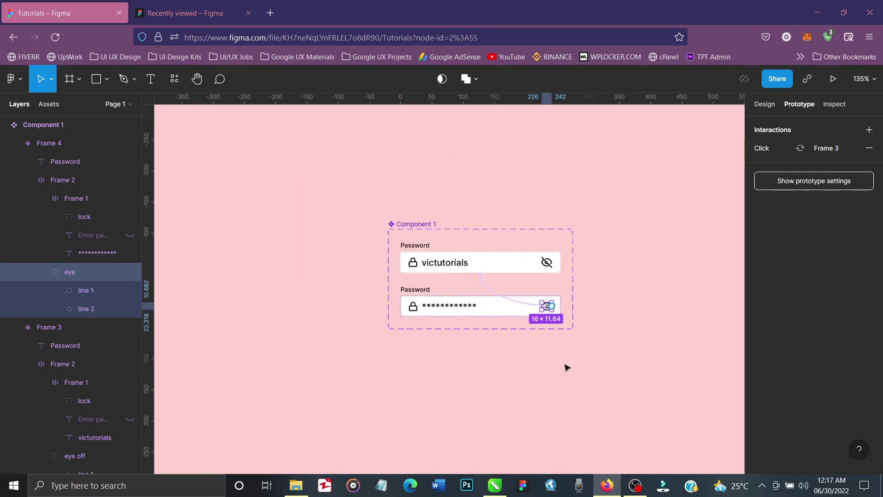
pyautogui.click(515, 379)
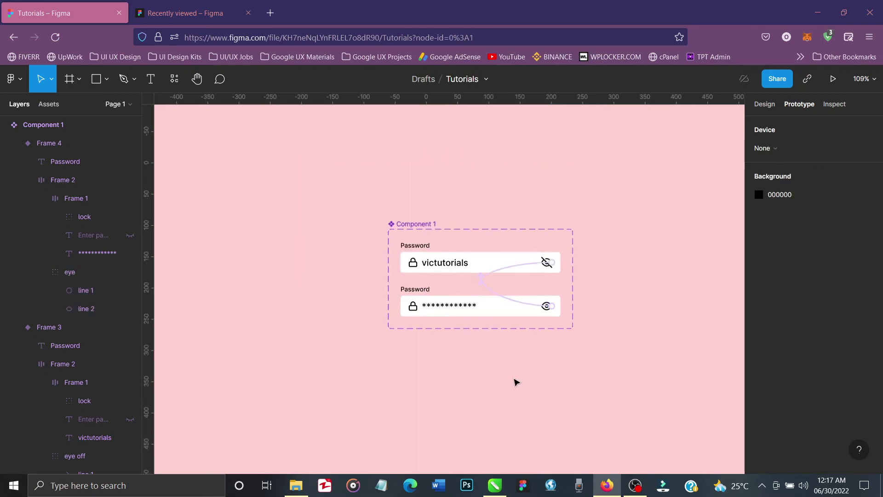
pyautogui.click(765, 105)
pyautogui.hscroll(4, 607, 325)
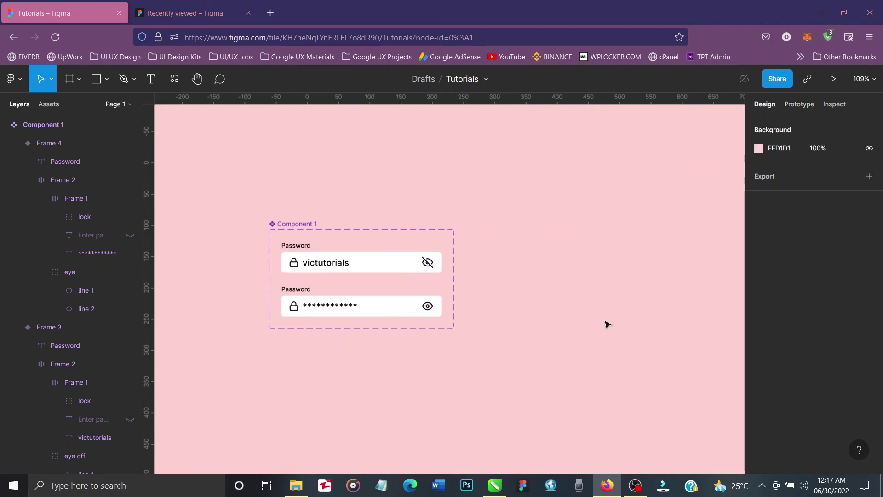
pyautogui.hscroll(3, 607, 325)
pyautogui.click(71, 80)
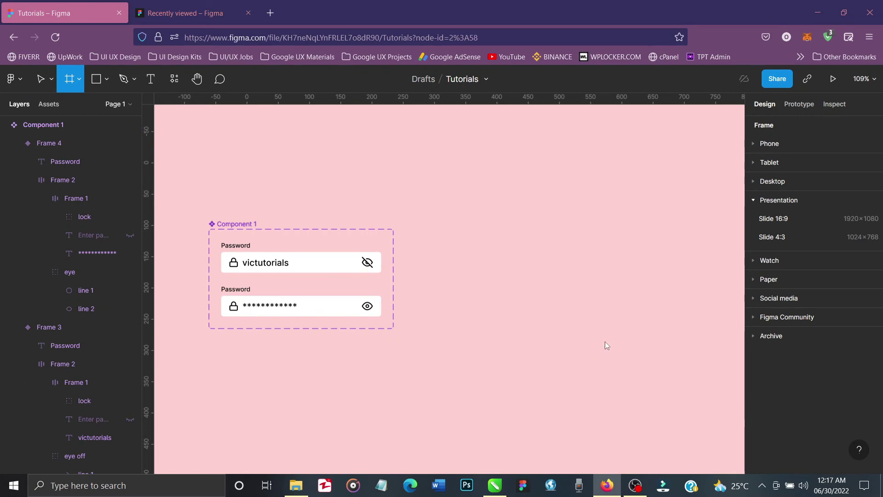
pyautogui.moveTo(453, 217); pyautogui.dragTo(708, 368)
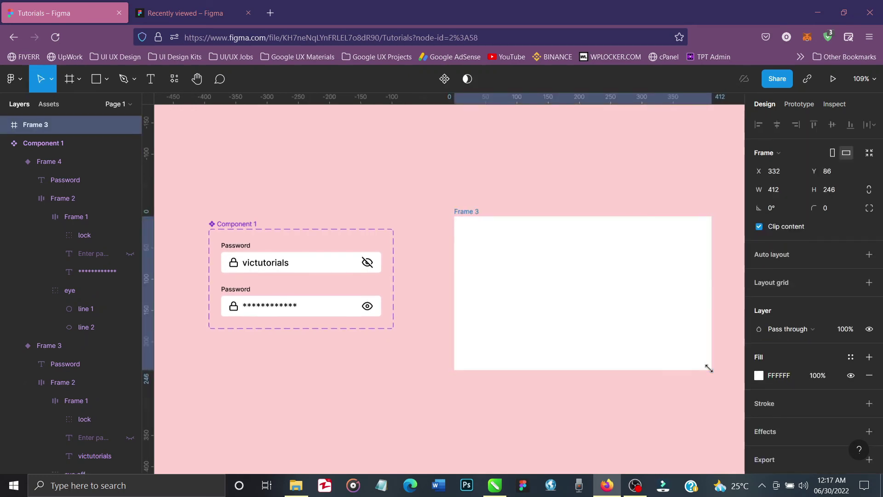
# Fill the new frame with pale green 90CD9E
pyautogui.click(759, 376)
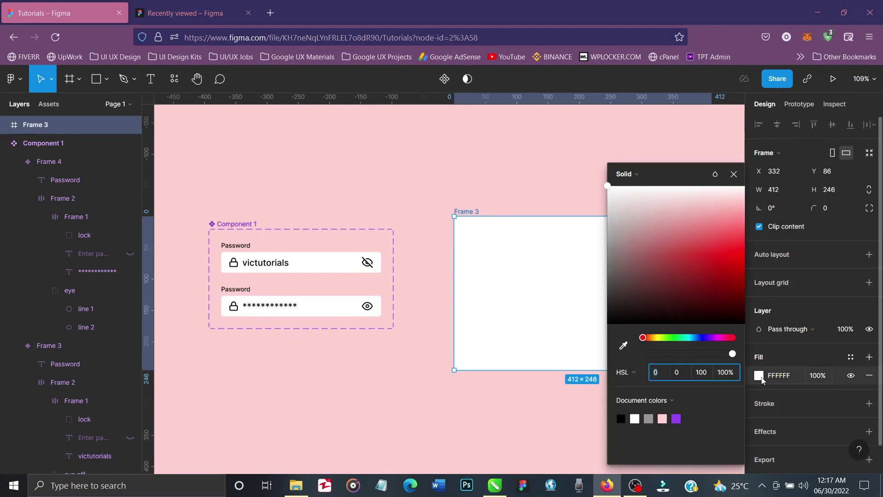
pyautogui.click(676, 338)
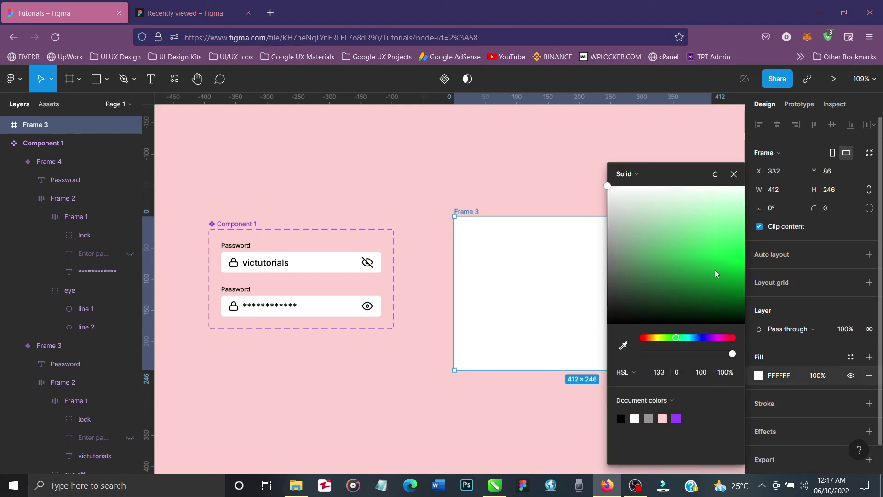
pyautogui.click(721, 258)
pyautogui.click(724, 264)
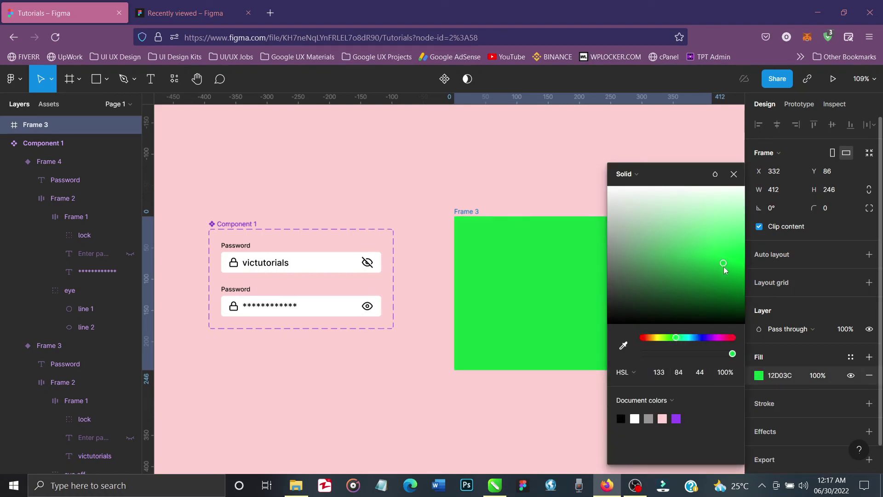
pyautogui.click(734, 243)
pyautogui.click(700, 212)
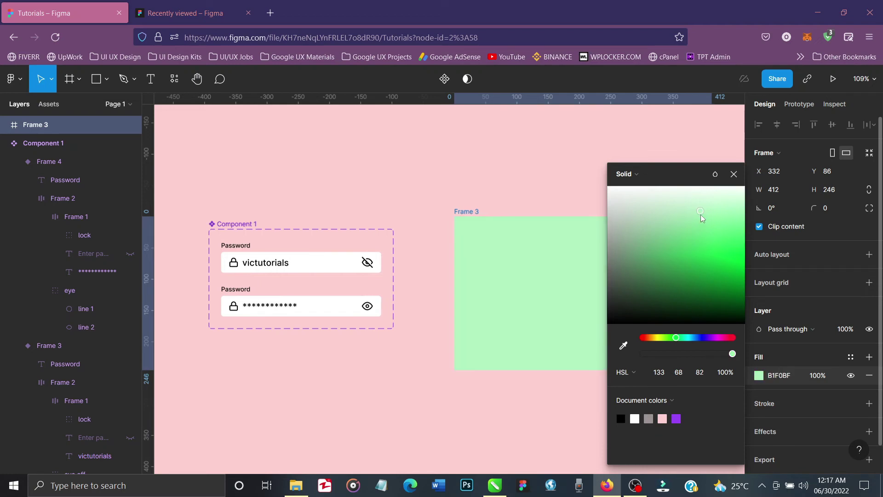
pyautogui.click(667, 243)
pyautogui.click(693, 274)
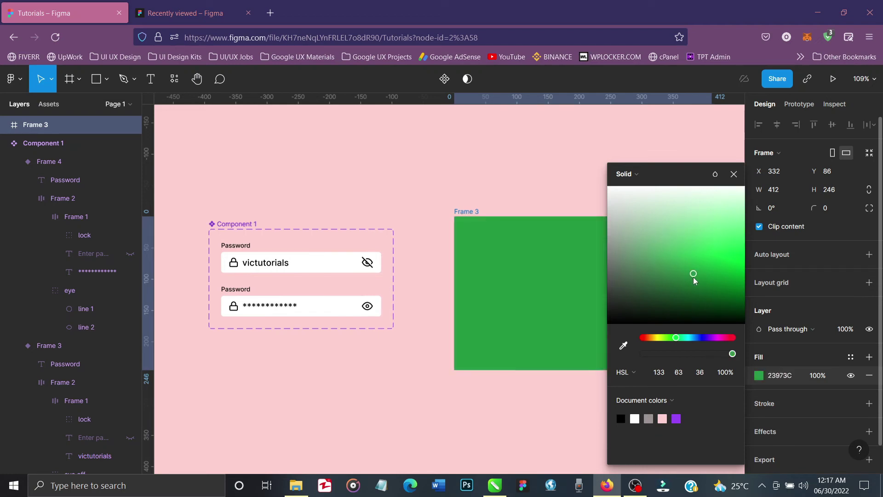
pyautogui.click(654, 257)
pyautogui.click(659, 231)
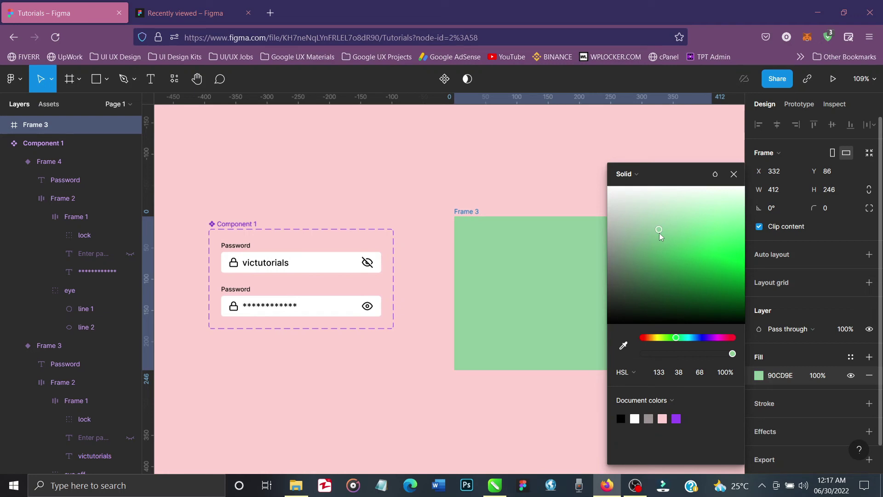
pyautogui.click(733, 174)
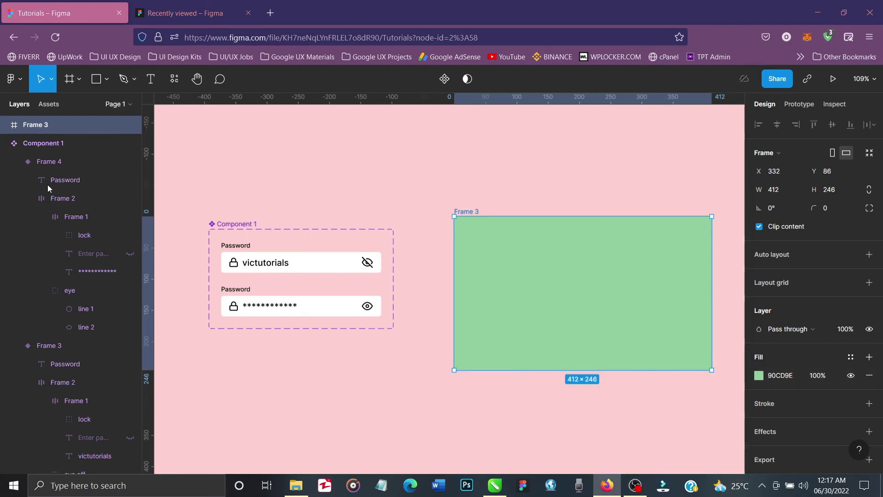
# Rename the password component set to 'password field'
pyautogui.click(49, 104)
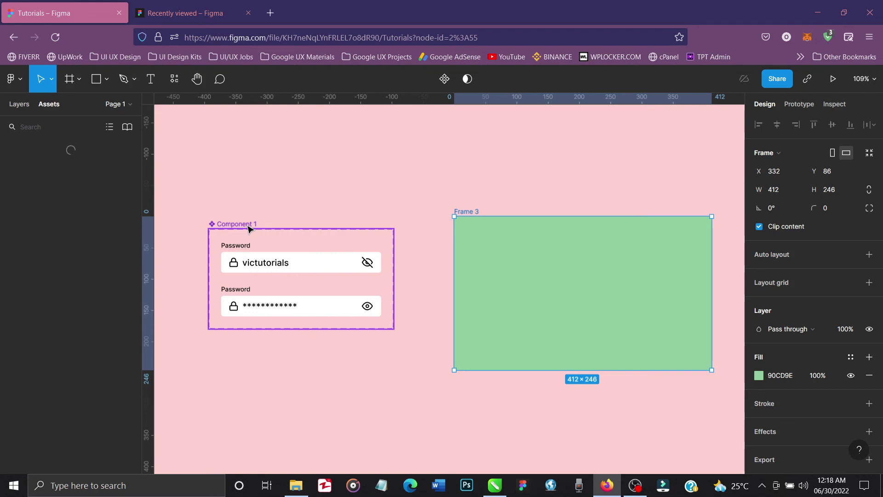
pyautogui.click(245, 222)
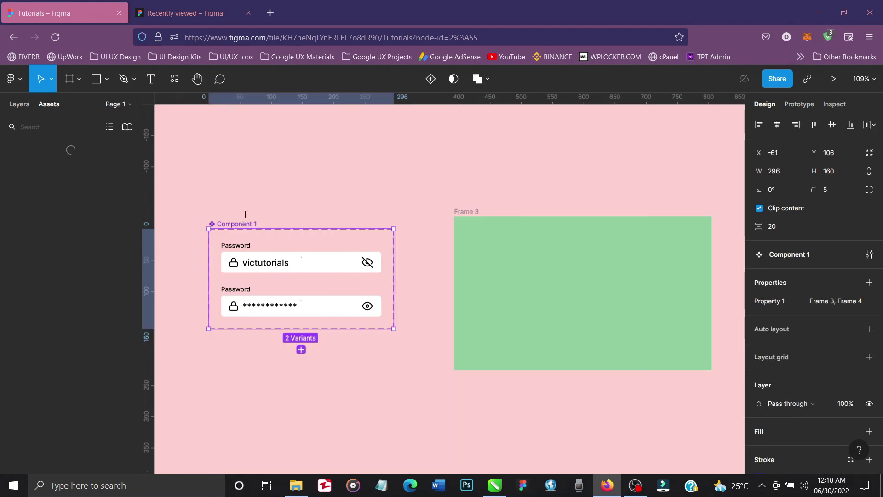
pyautogui.doubleClick(245, 223)
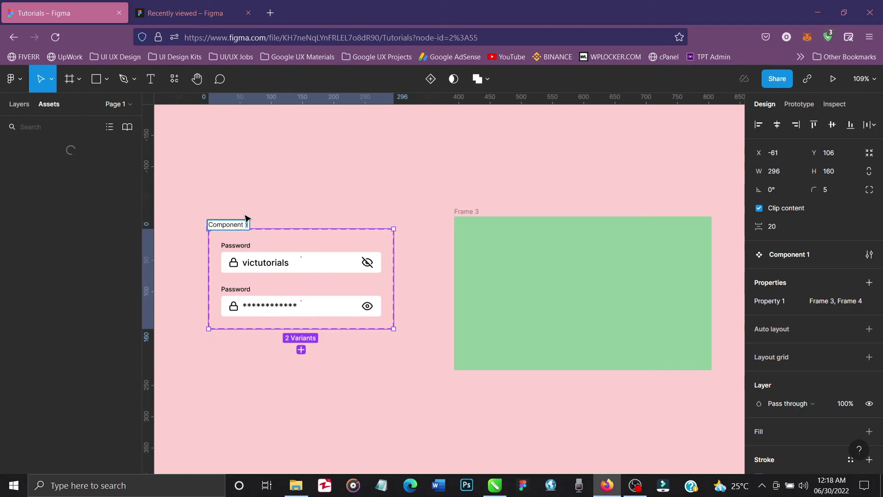
pyautogui.write('asswor')
pyautogui.hotkey('ctrl', 'a')
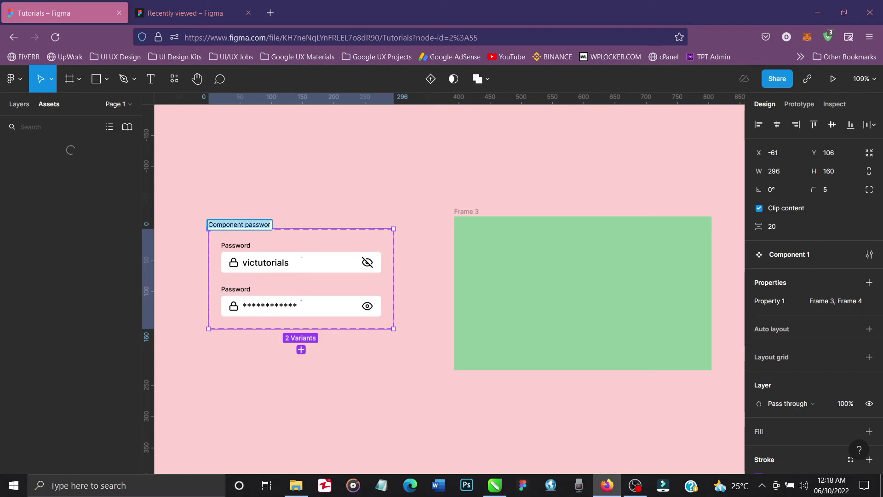
pyautogui.write('pass')
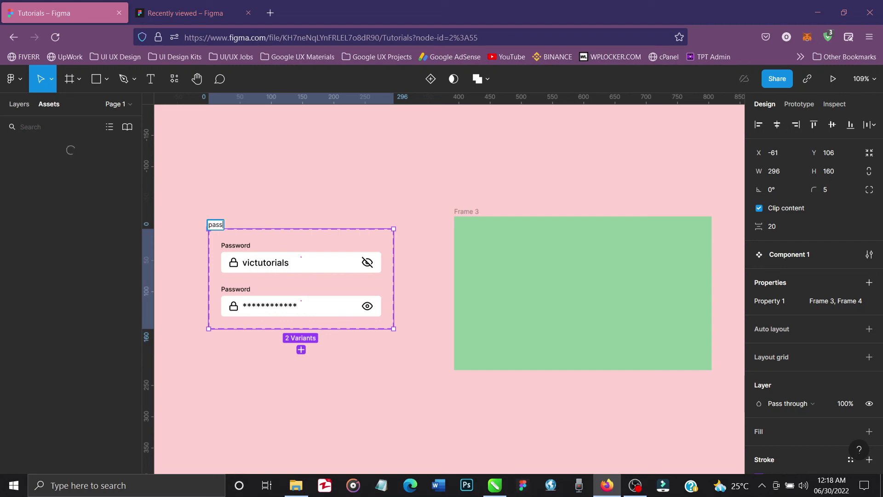
pyautogui.write('word ')
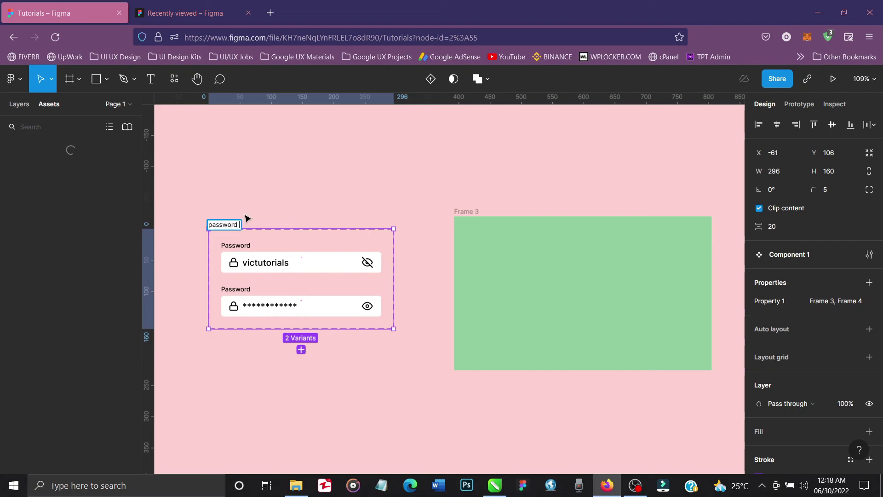
pyautogui.write('field')
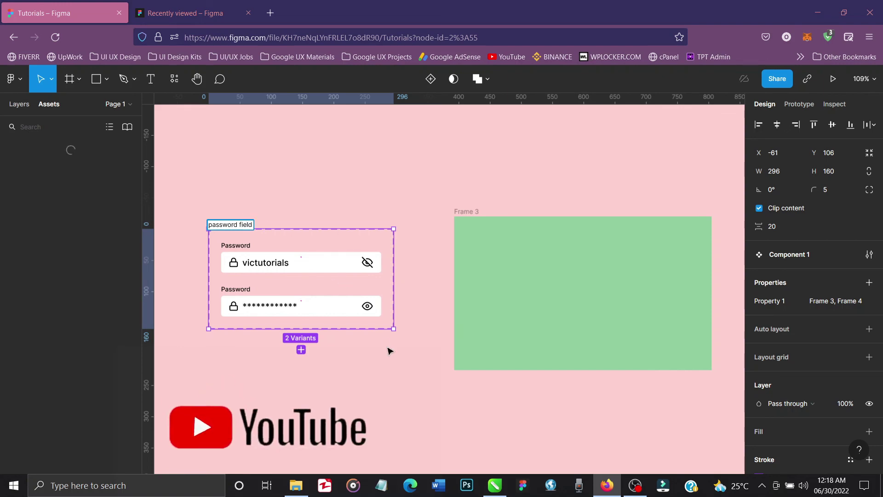
pyautogui.press('Return')
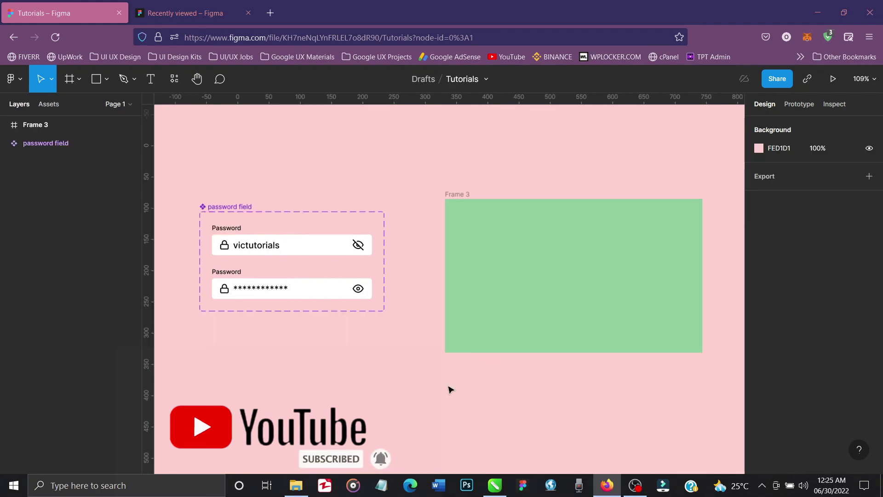
# Enlarge the green Frame 3 to about 529×313
pyautogui.click(546, 293)
pyautogui.hscroll(3, 627, 348)
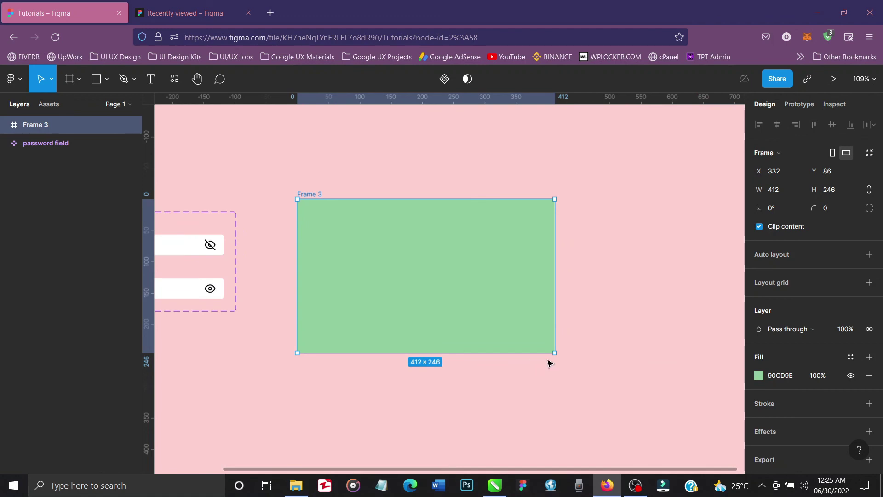
pyautogui.moveTo(553, 351); pyautogui.dragTo(627, 394)
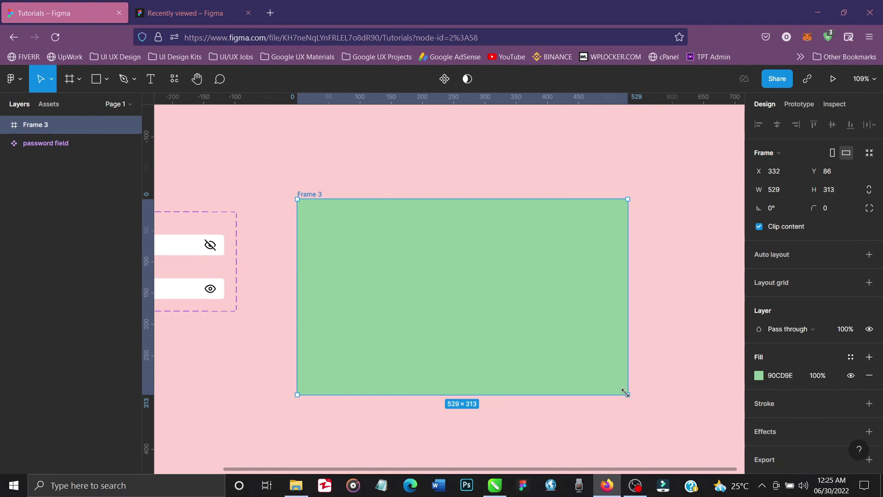
# Place a password field instance from the local components into the frame, centred horizontally and vertically
pyautogui.hscroll(-5, 385, 336)
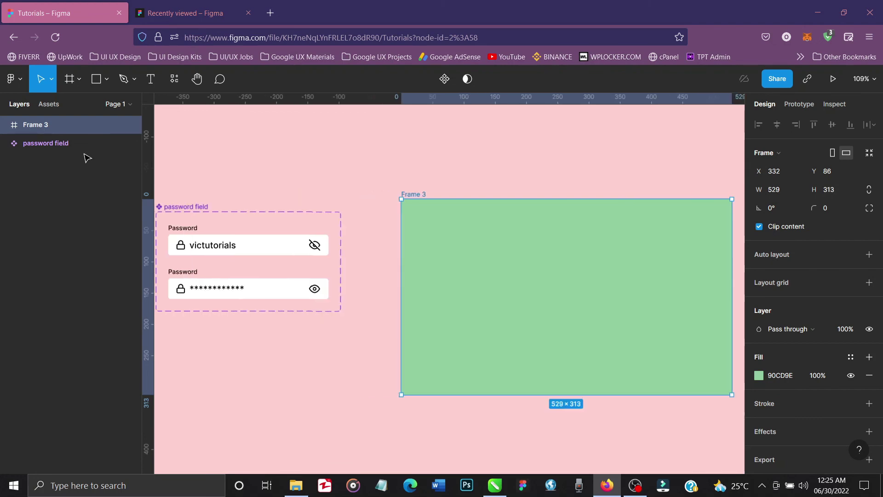
pyautogui.click(50, 106)
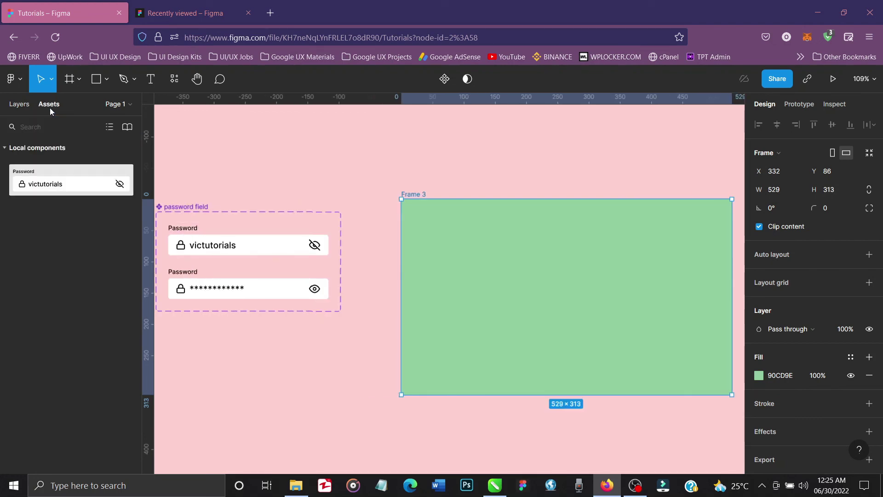
pyautogui.moveTo(54, 183); pyautogui.dragTo(555, 308)
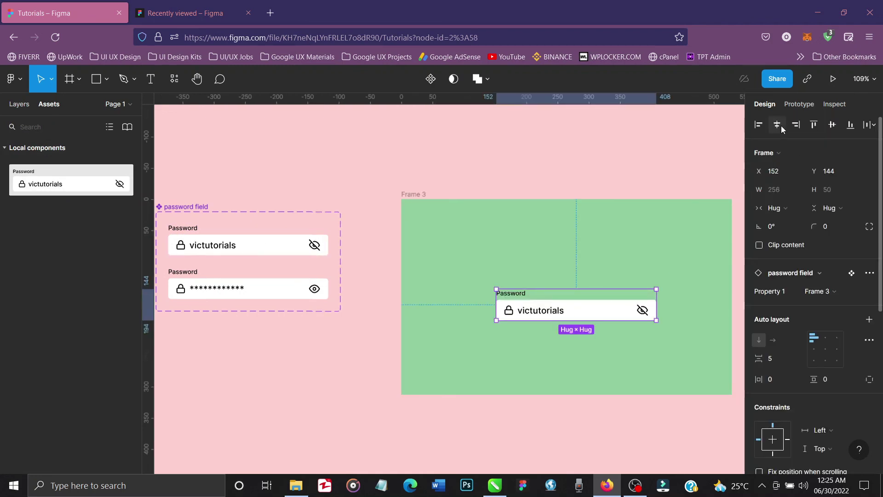
pyautogui.click(782, 128)
pyautogui.click(834, 128)
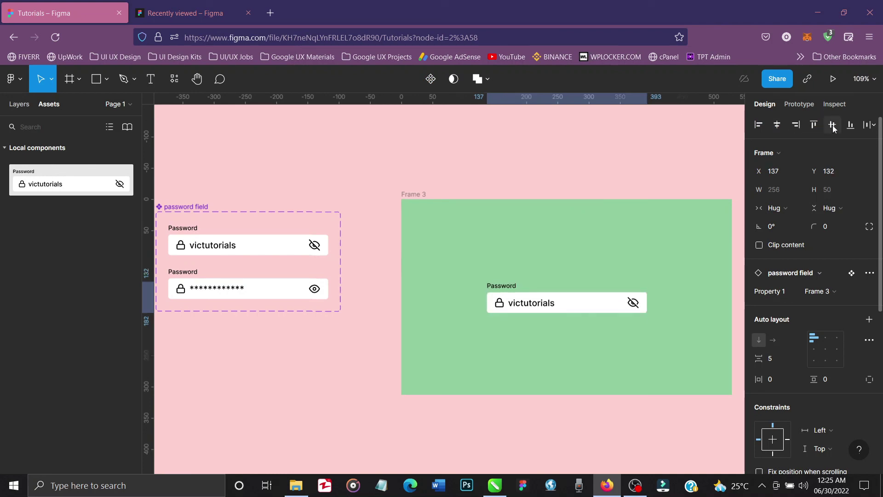
pyautogui.click(414, 195)
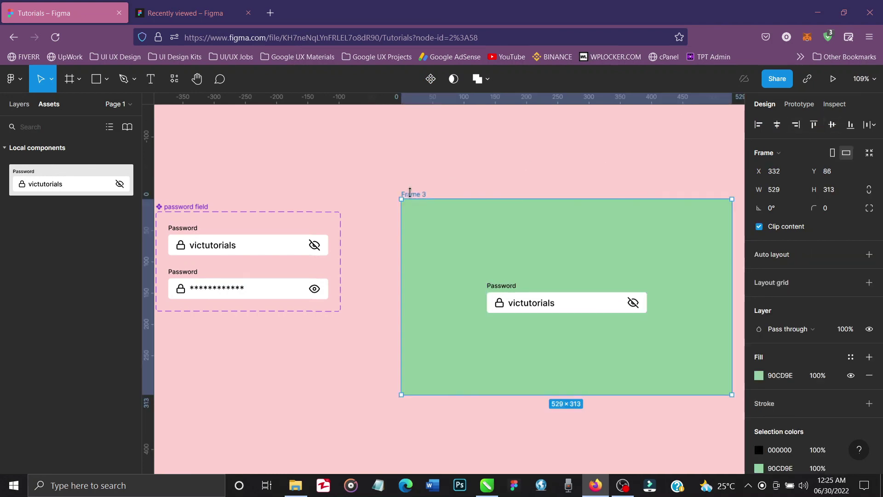
# Present Frame 3 and toggle the eye icon to mask the password as asterisks, then reveal it again
pyautogui.click(833, 79)
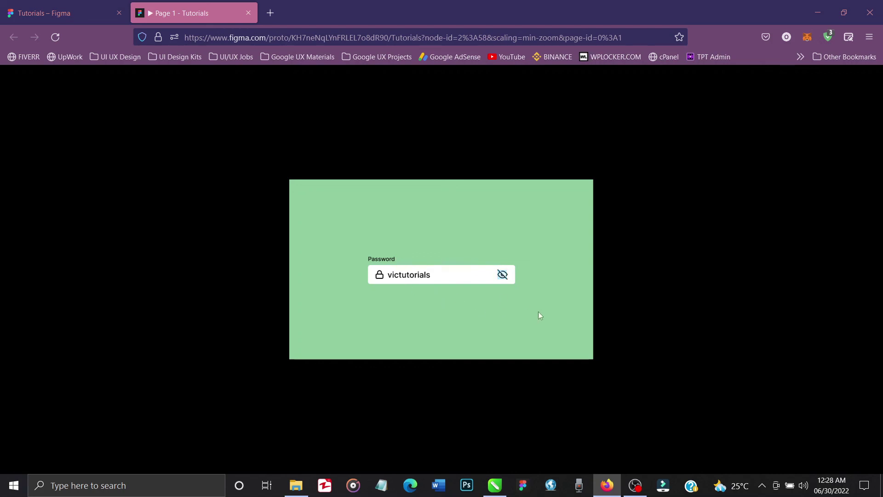
pyautogui.click(503, 274)
pyautogui.click(502, 275)
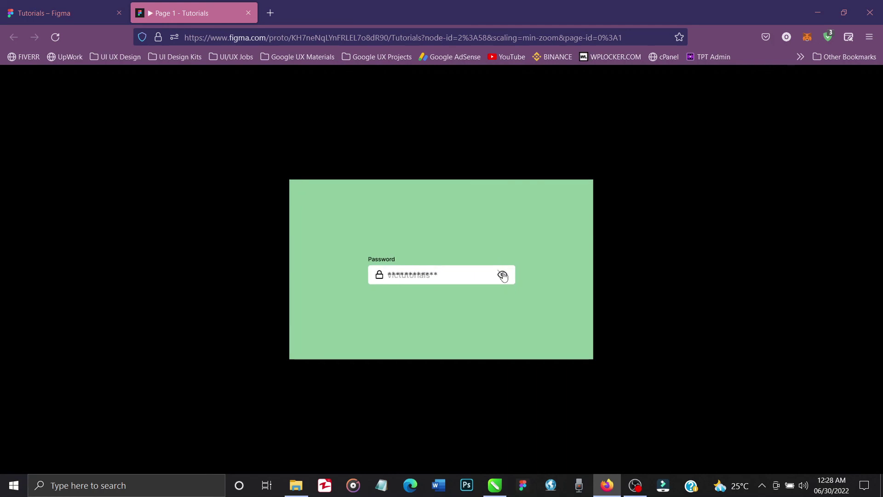